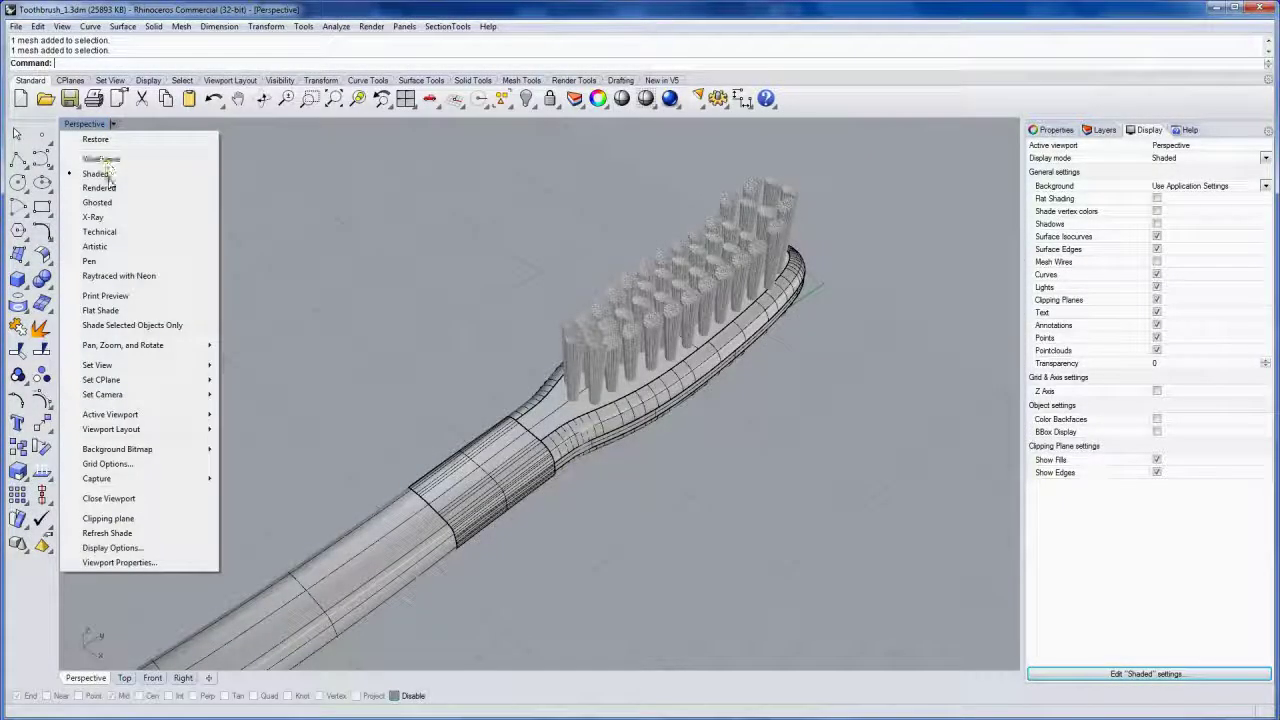
# Switch the Perspective view to Rendered mode and orbit and zoom onto the toothbrush head
pyautogui.click(100, 187)
pyautogui.moveTo(290, 262)
pyautogui.mouseDown(button='right')
pyautogui.moveTo(536, 286)
pyautogui.moveTo(449, 297)
pyautogui.moveTo(583, 357)
pyautogui.moveTo(681, 256)
pyautogui.moveTo(640, 330)
pyautogui.moveTo(620, 320)
pyautogui.mouseUp(button='right')
pyautogui.scroll(5, 575, 310)
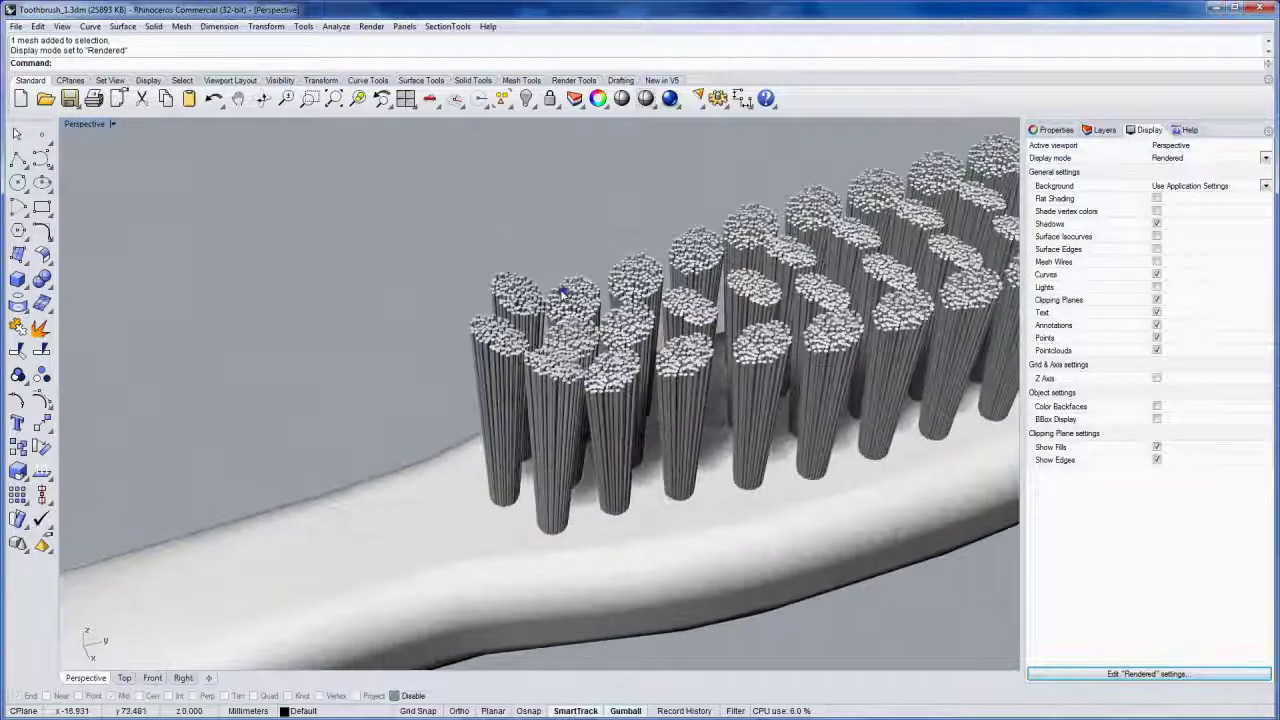
pyautogui.scroll(-5, 564, 291)
pyautogui.scroll(-2, 322, 387)
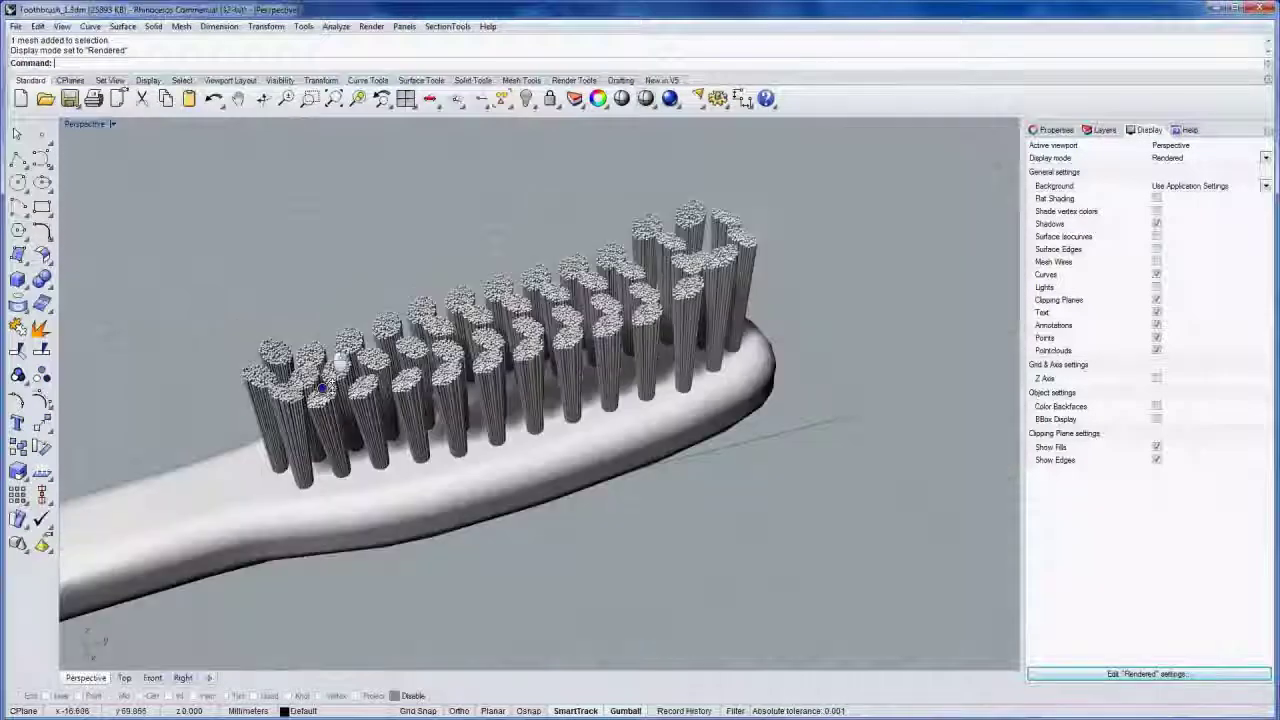
pyautogui.scroll(5, 340, 362)
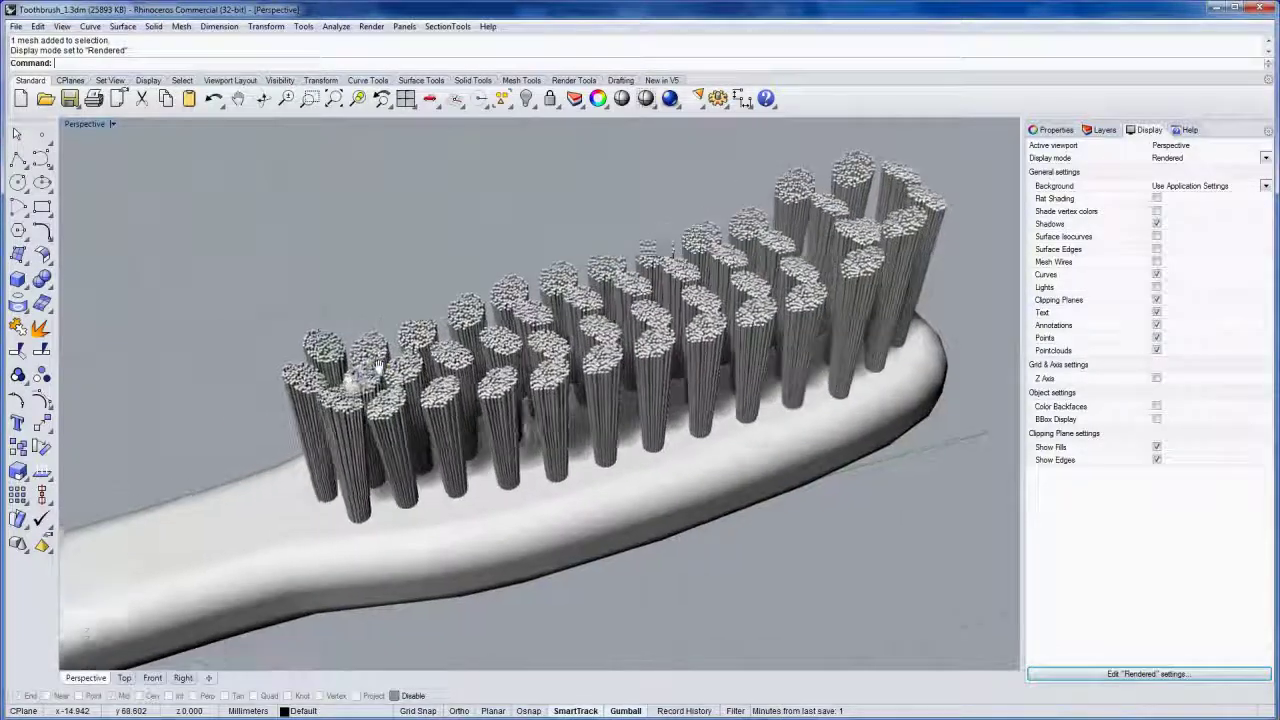
pyautogui.press('Left')
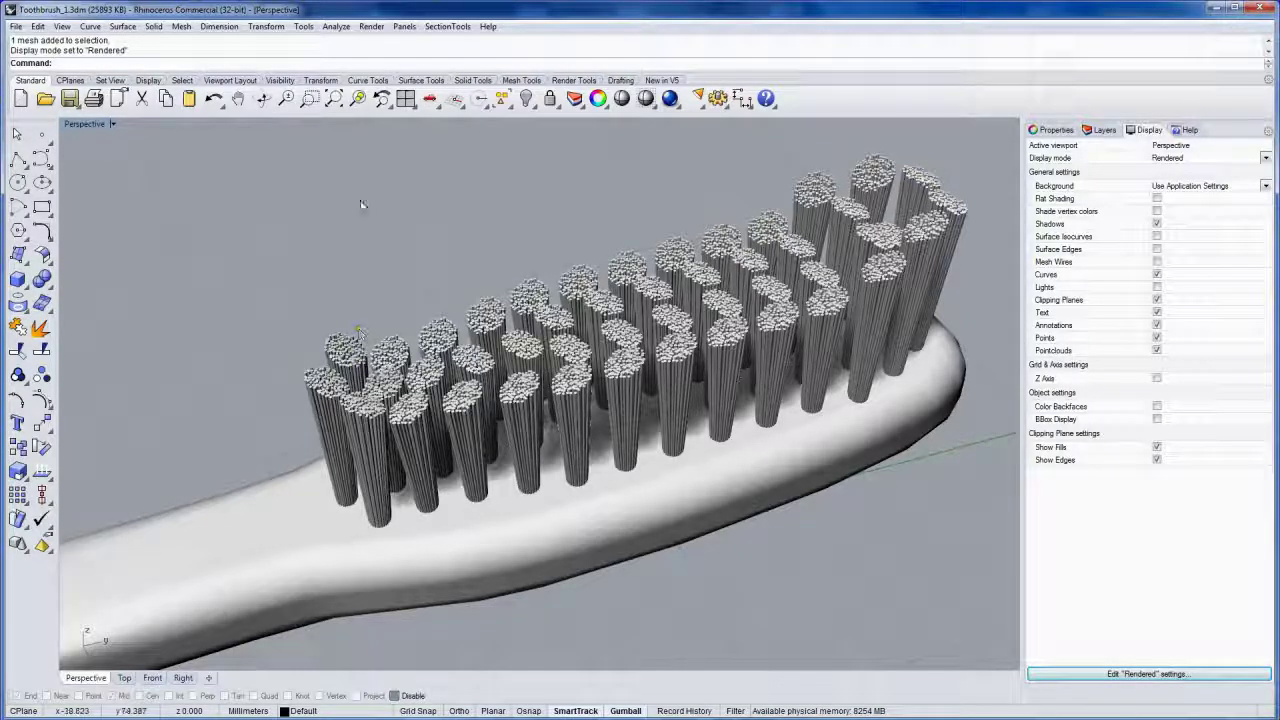
# Check the current renderer under the Render menu, then select one group of bristle tufts
pyautogui.click(372, 27)
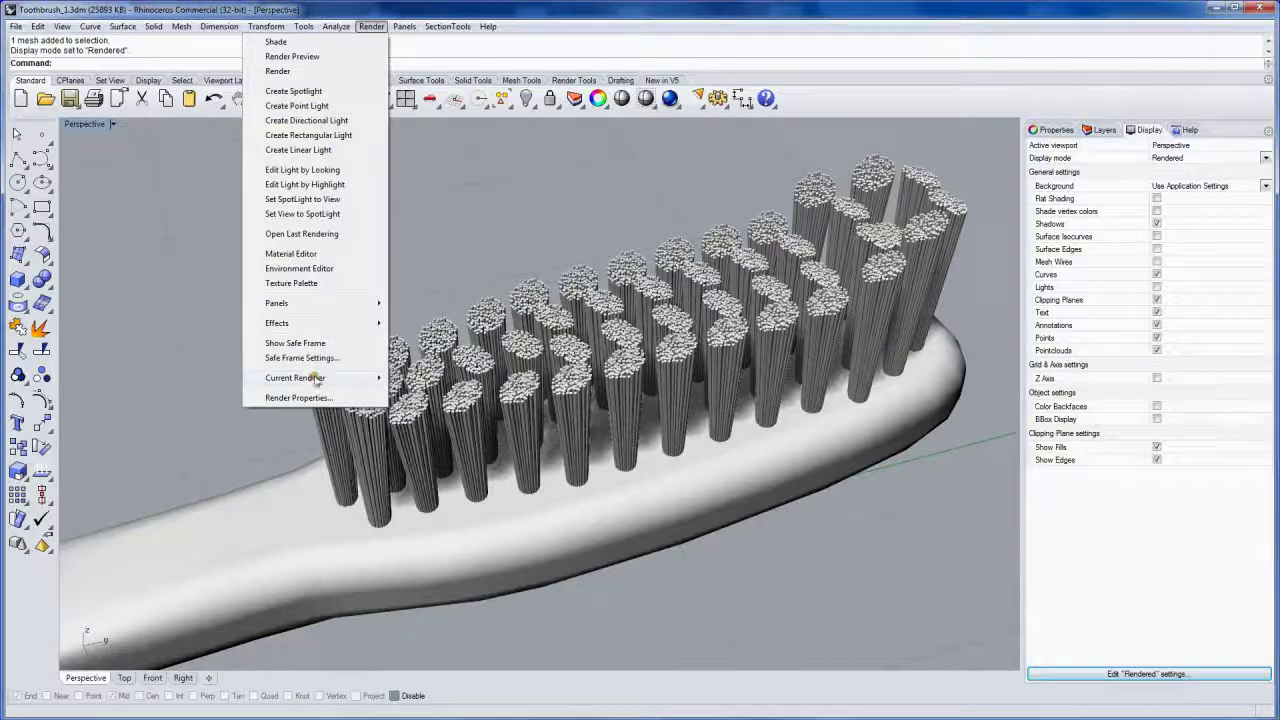
pyautogui.moveTo(316, 378)
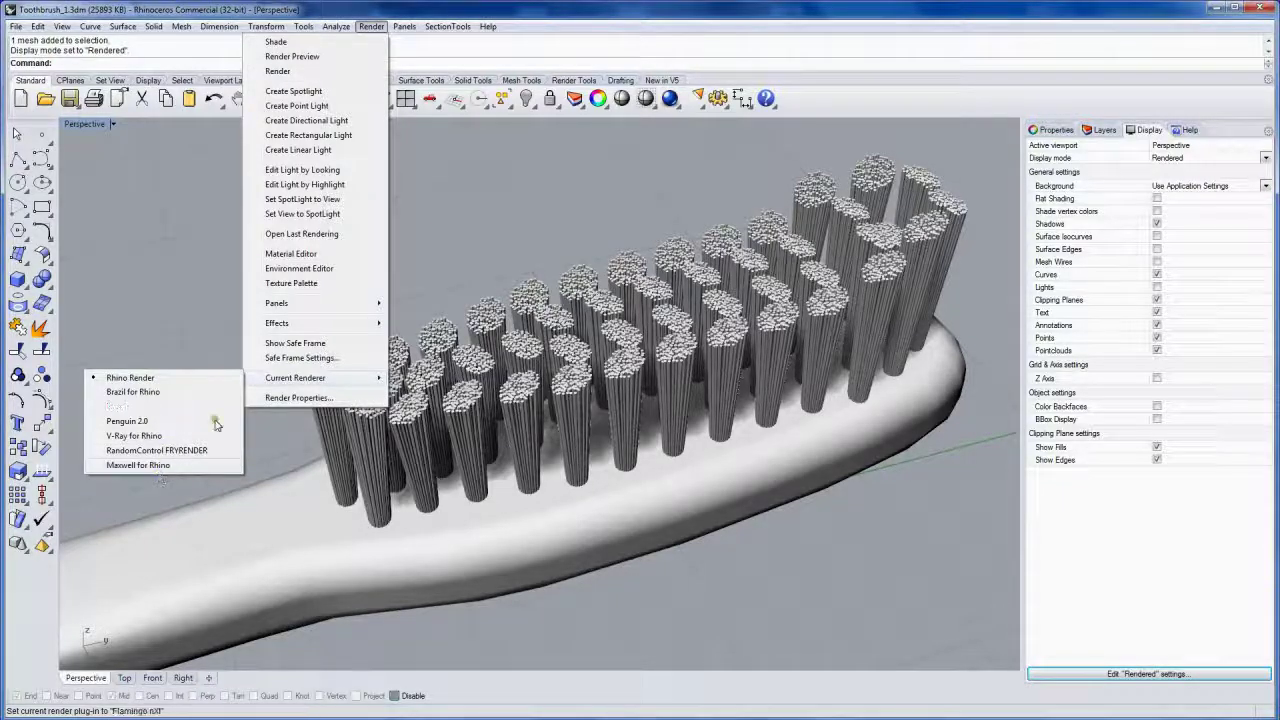
pyautogui.click(484, 254)
pyautogui.moveTo(484, 254); pyautogui.dragTo(333, 331, button='right')
pyautogui.click(333, 331)
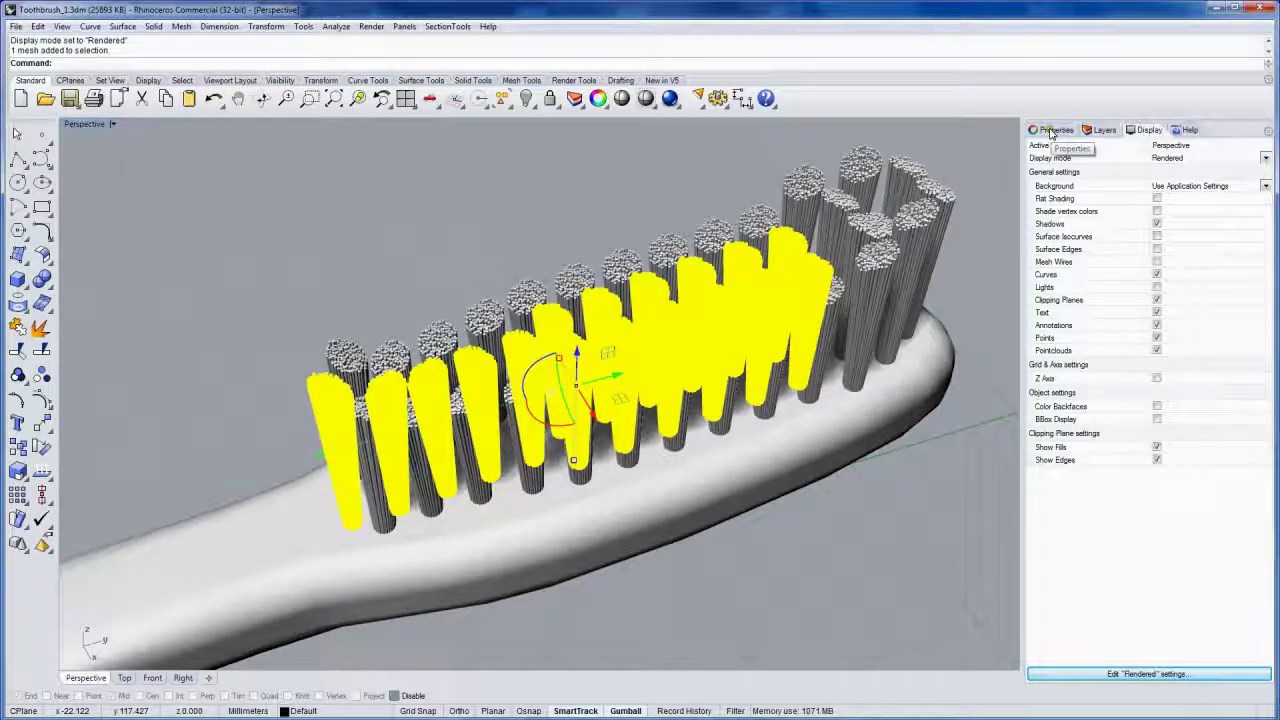
# Dock the Materials panel and show the Material properties page of the selected bristle mesh
pyautogui.rightClick(1052, 136)
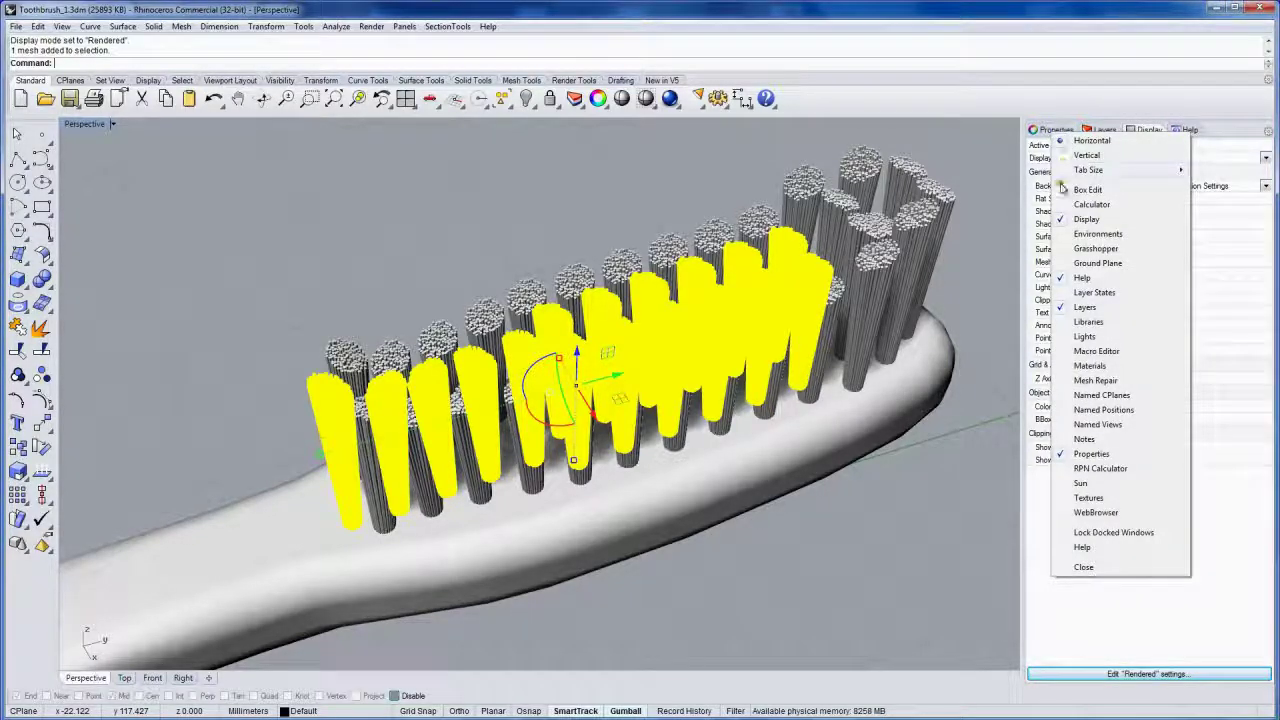
pyautogui.click(1070, 366)
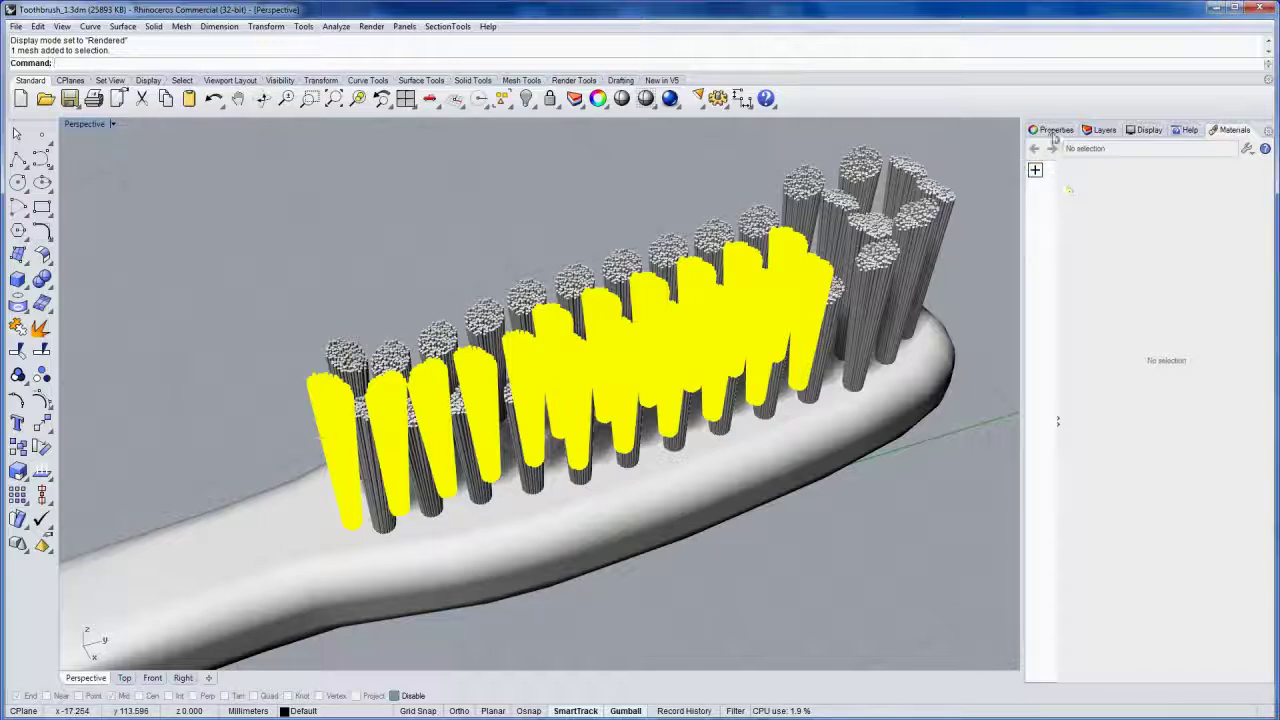
pyautogui.click(1054, 131)
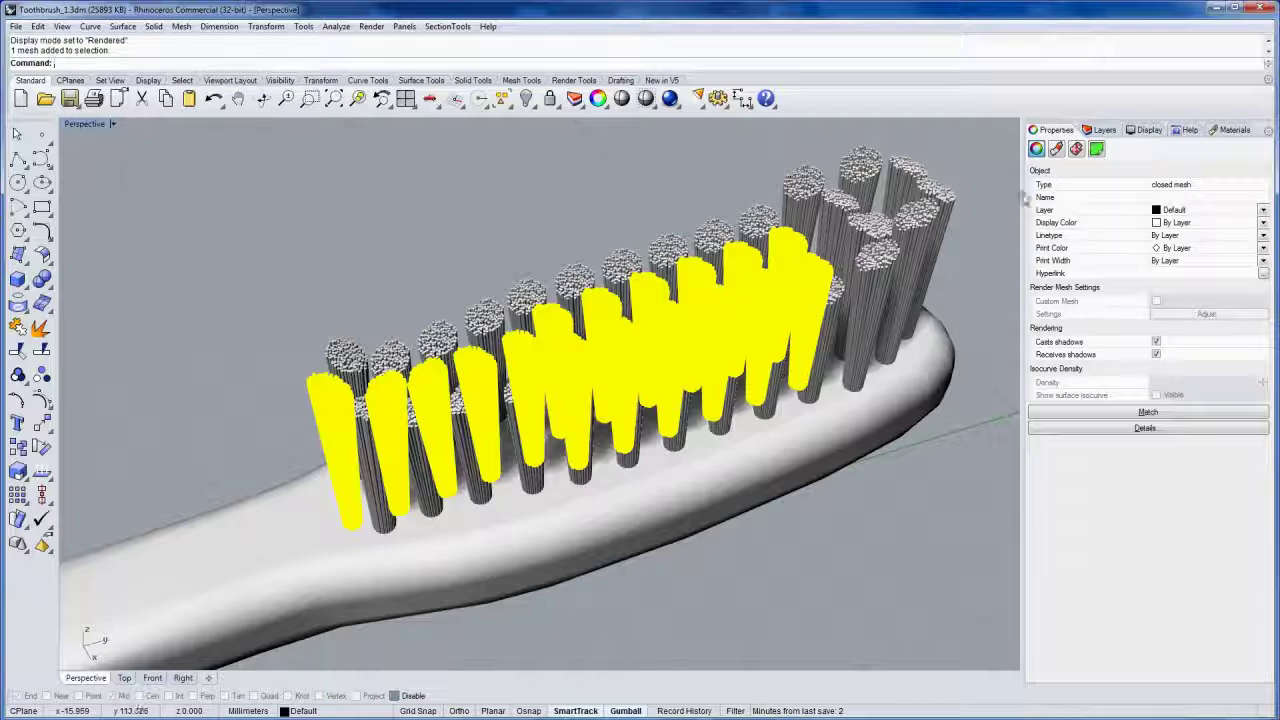
pyautogui.click(1056, 149)
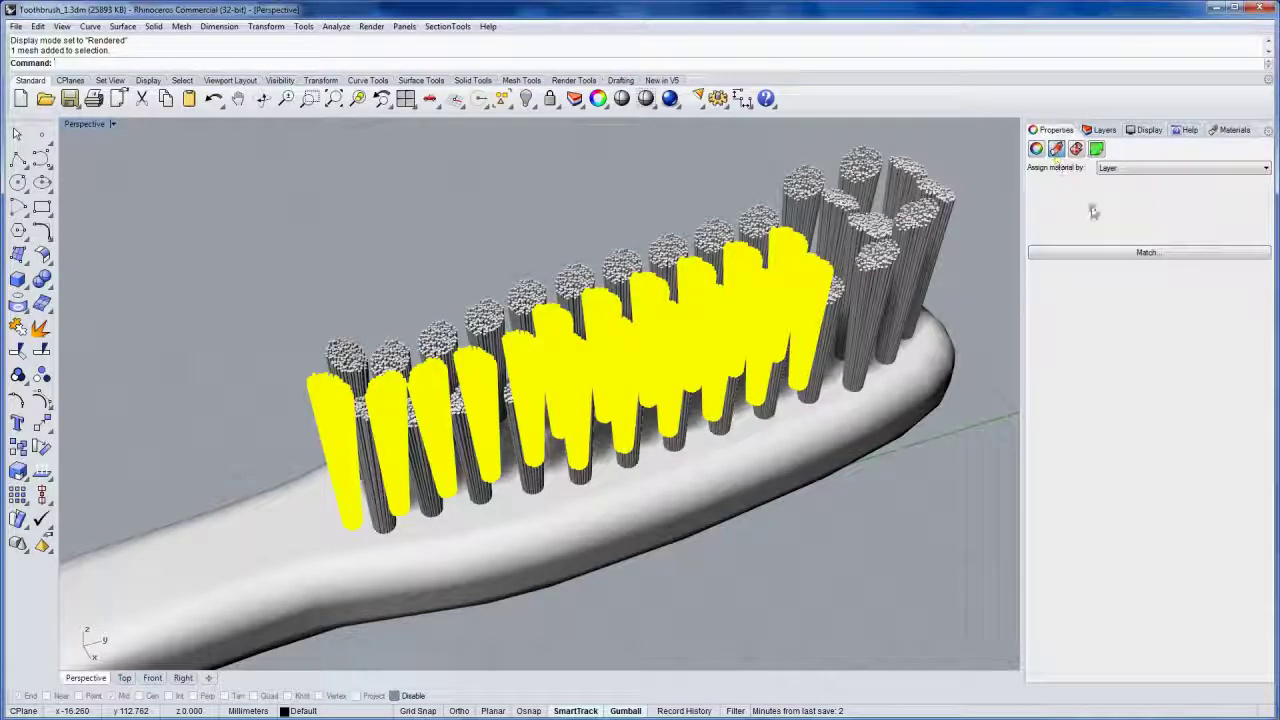
# Assign the bristle mesh its own object material colored bright green
pyautogui.click(1140, 169)
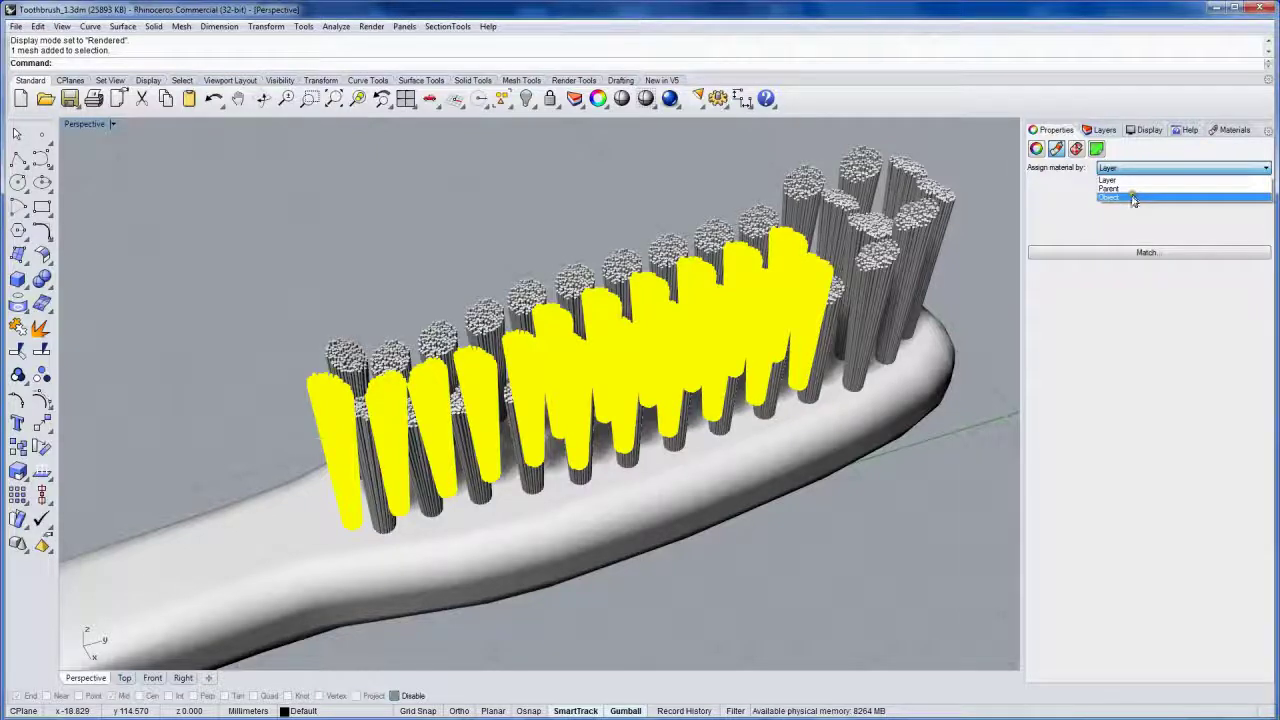
pyautogui.click(1132, 196)
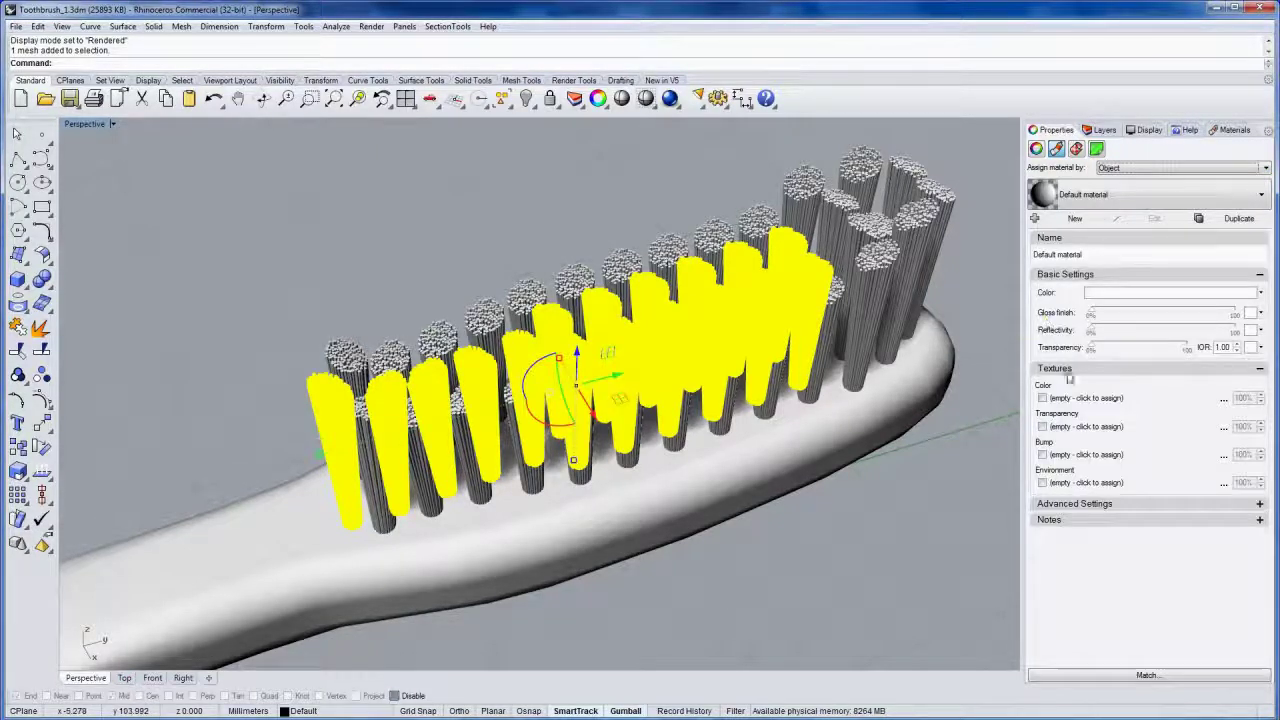
pyautogui.click(1120, 292)
pyautogui.click(645, 298)
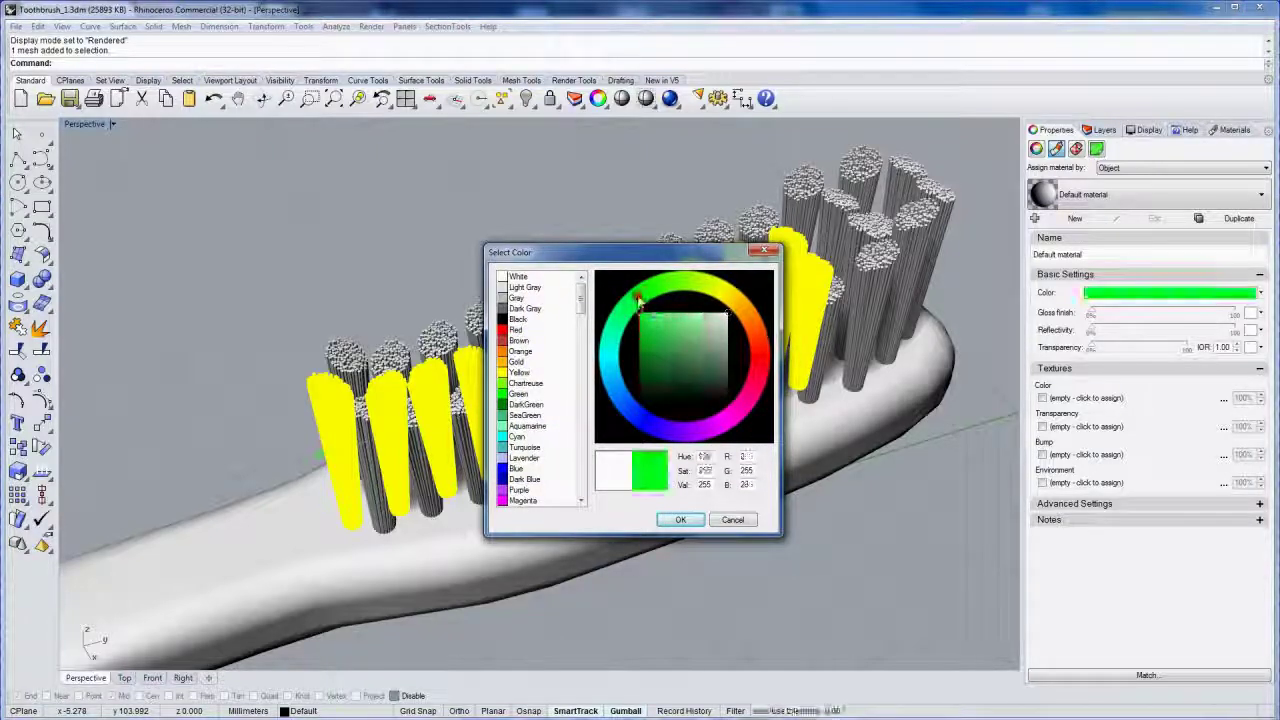
pyautogui.click(682, 520)
# Deselect, orbit around the brush, and select another group of grey bristle tufts
pyautogui.click(643, 200)
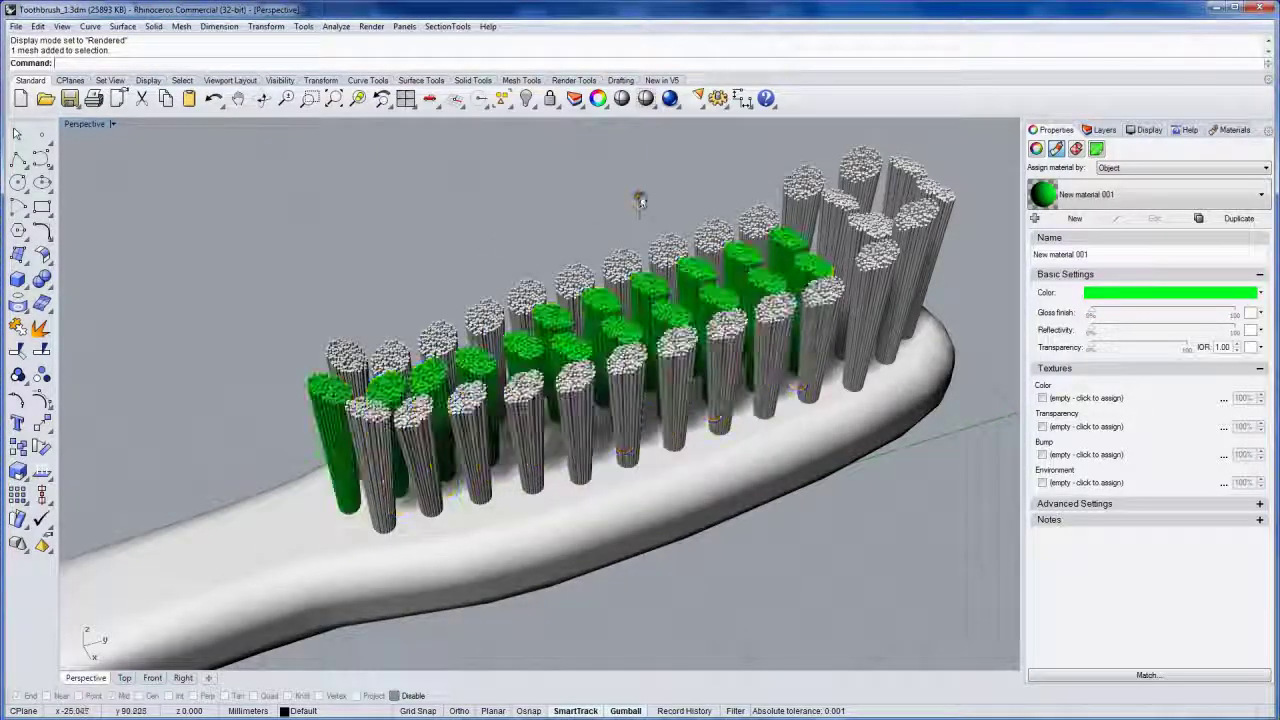
pyautogui.moveTo(476, 402); pyautogui.dragTo(481, 311, button='right')
pyautogui.click(481, 311)
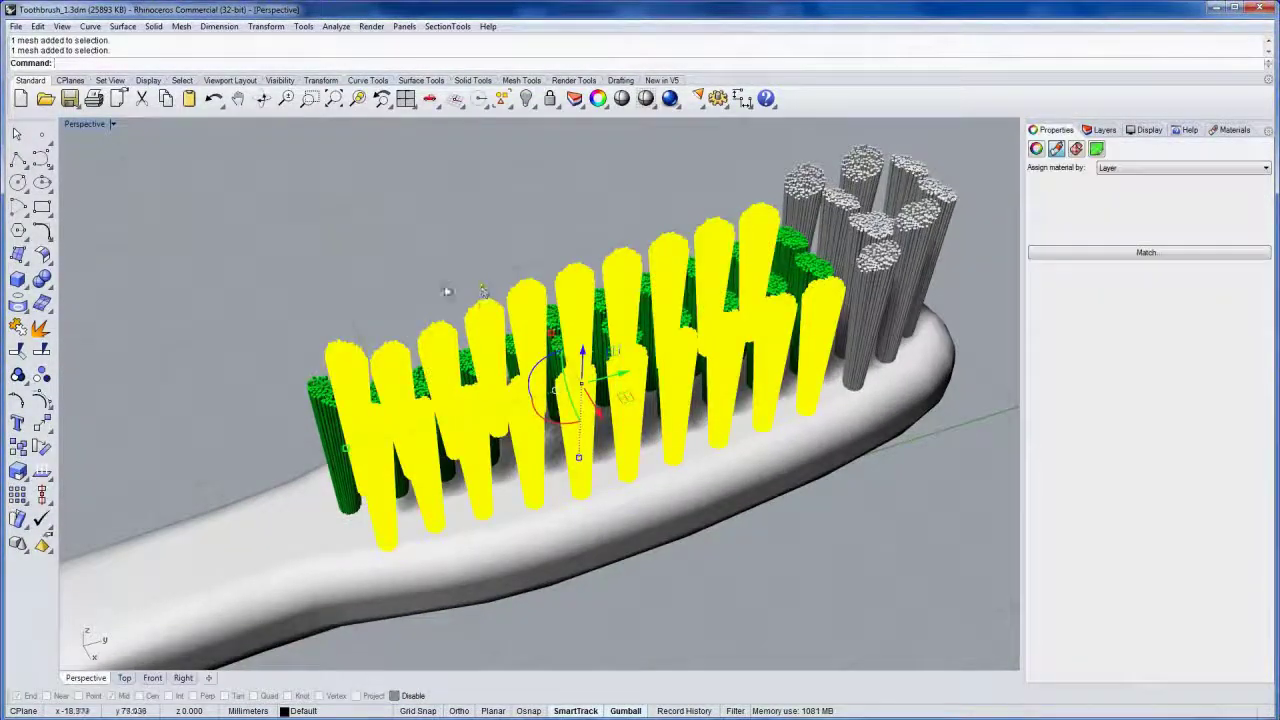
# Give the second bristle group its own object-assigned blue material
pyautogui.click(1105, 168)
pyautogui.click(1110, 180)
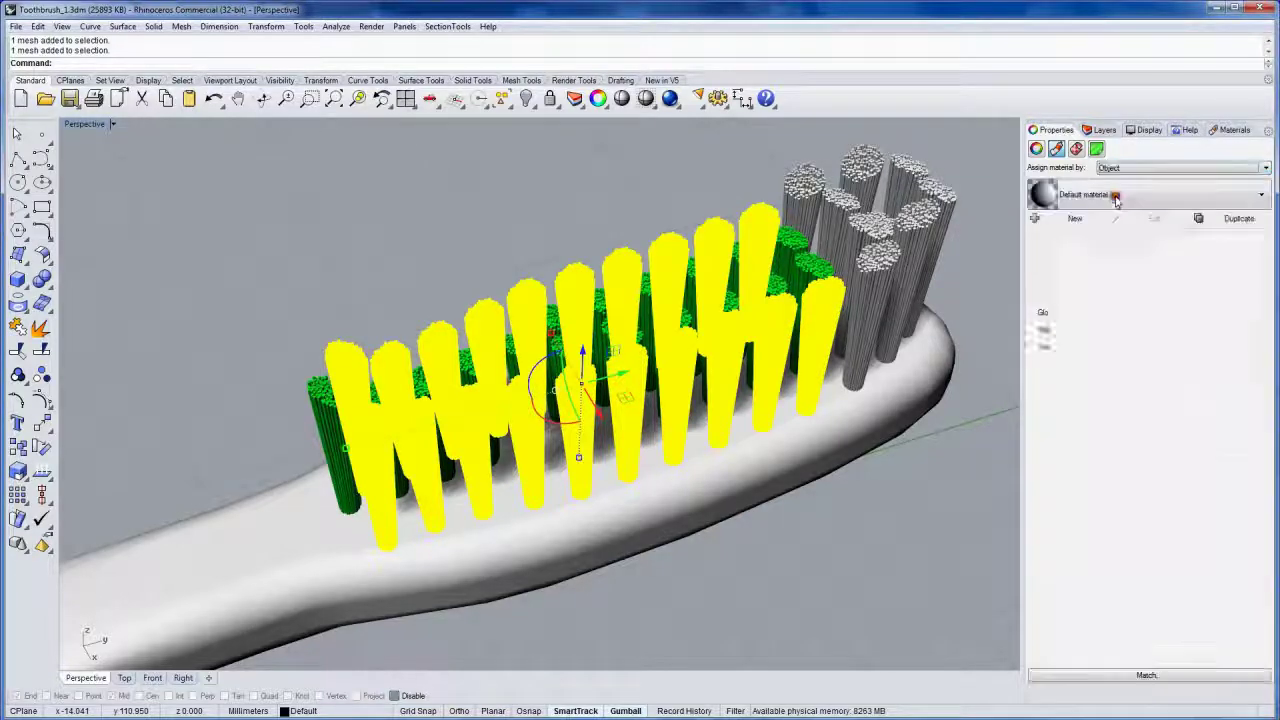
pyautogui.click(1122, 294)
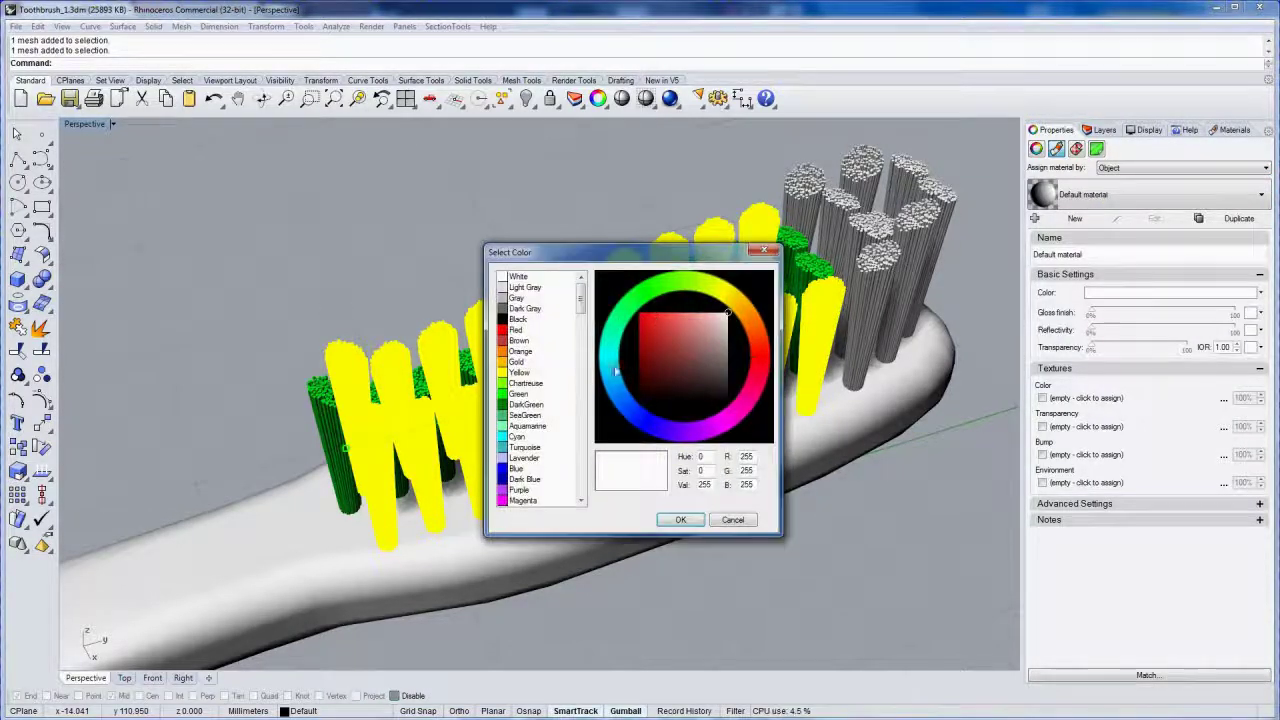
pyautogui.click(640, 313)
pyautogui.click(680, 519)
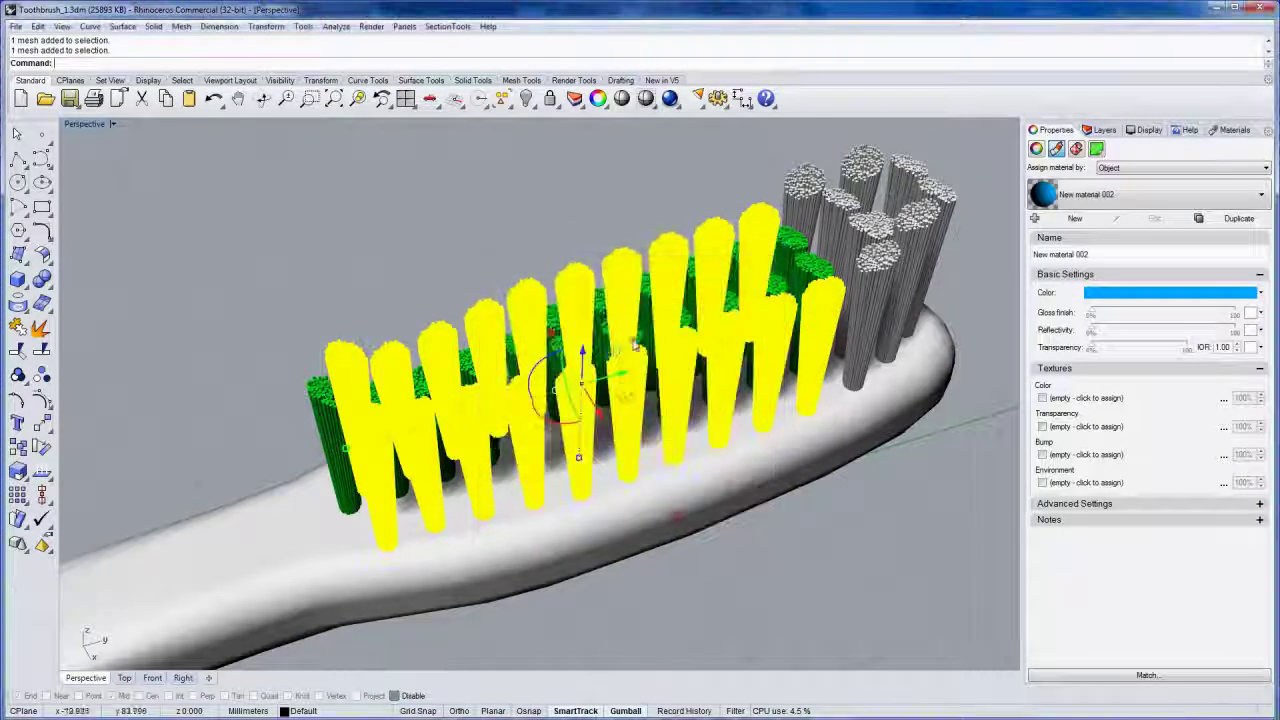
pyautogui.click(571, 206)
# Give the remaining tip bristle cluster its own light cyan object material
pyautogui.moveTo(723, 286); pyautogui.dragTo(690, 273, button='right')
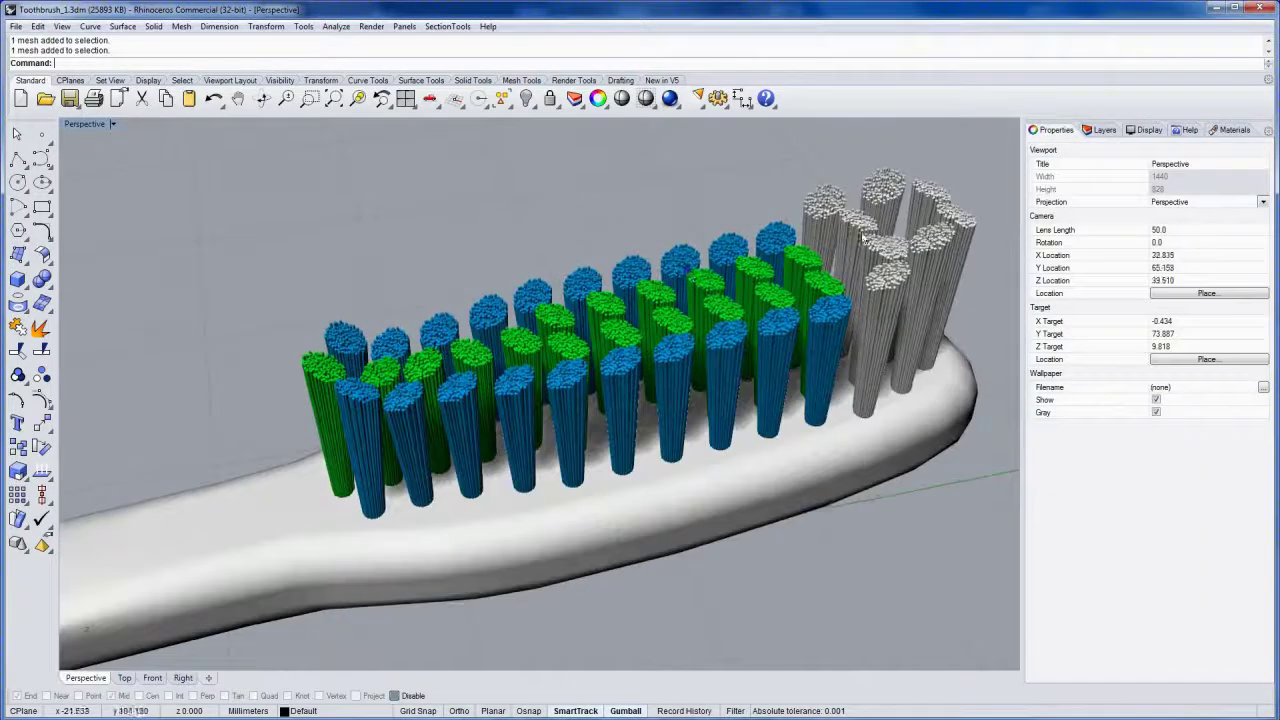
pyautogui.click(870, 242)
pyautogui.click(1115, 169)
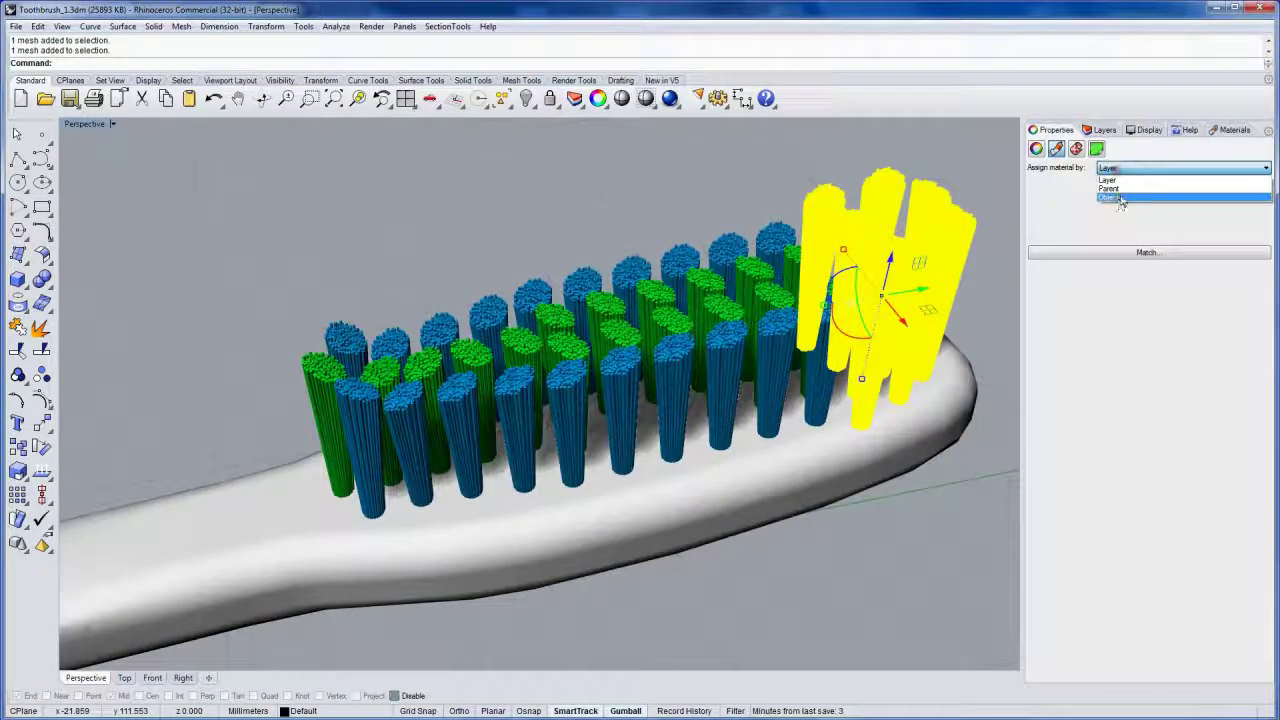
pyautogui.click(1112, 197)
pyautogui.click(1105, 294)
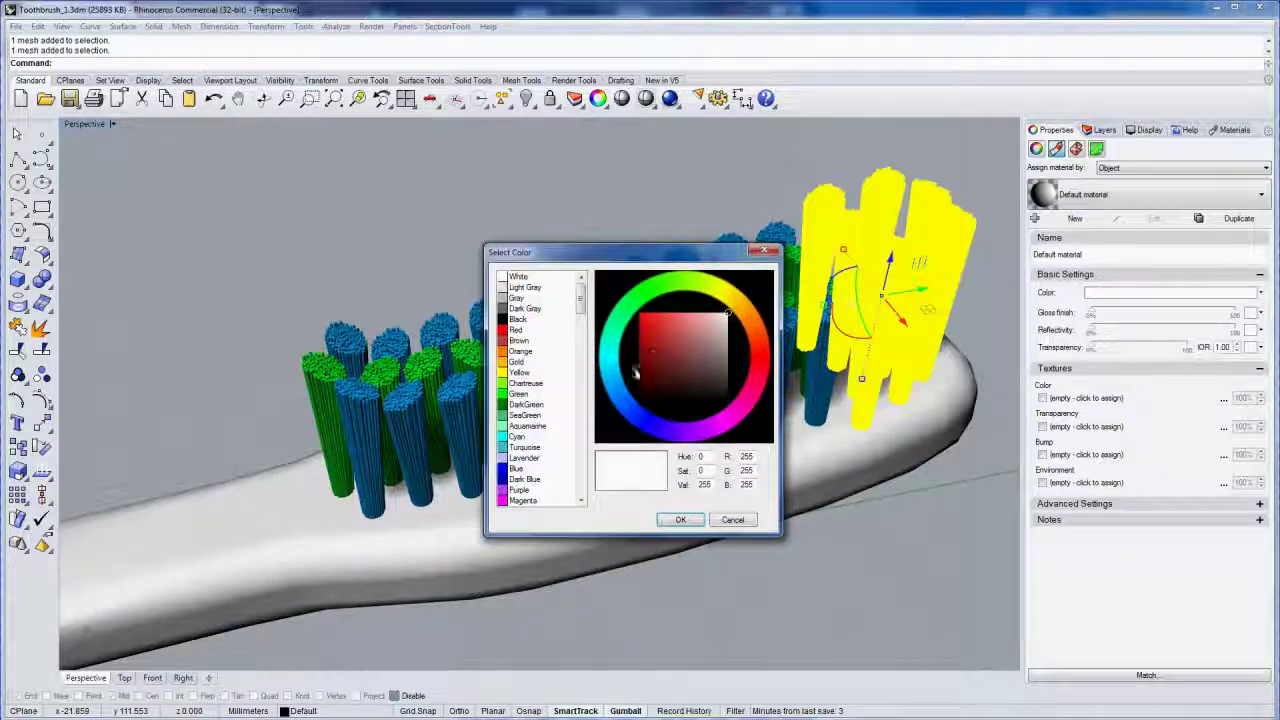
pyautogui.click(612, 368)
pyautogui.click(678, 318)
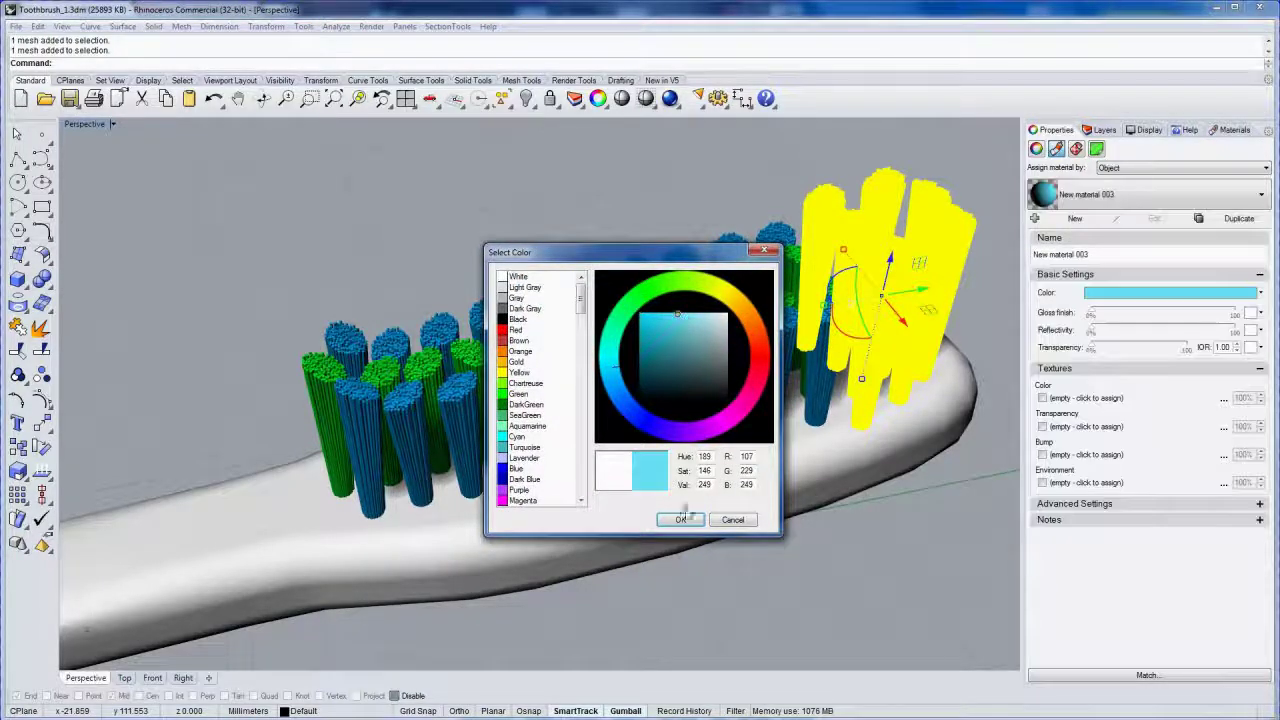
pyautogui.click(680, 519)
pyautogui.click(625, 190)
pyautogui.moveTo(620, 299); pyautogui.dragTo(584, 265, button='right')
# Zoom out, select the handle, and set its material assignment to Object
pyautogui.scroll(-5, 583, 270)
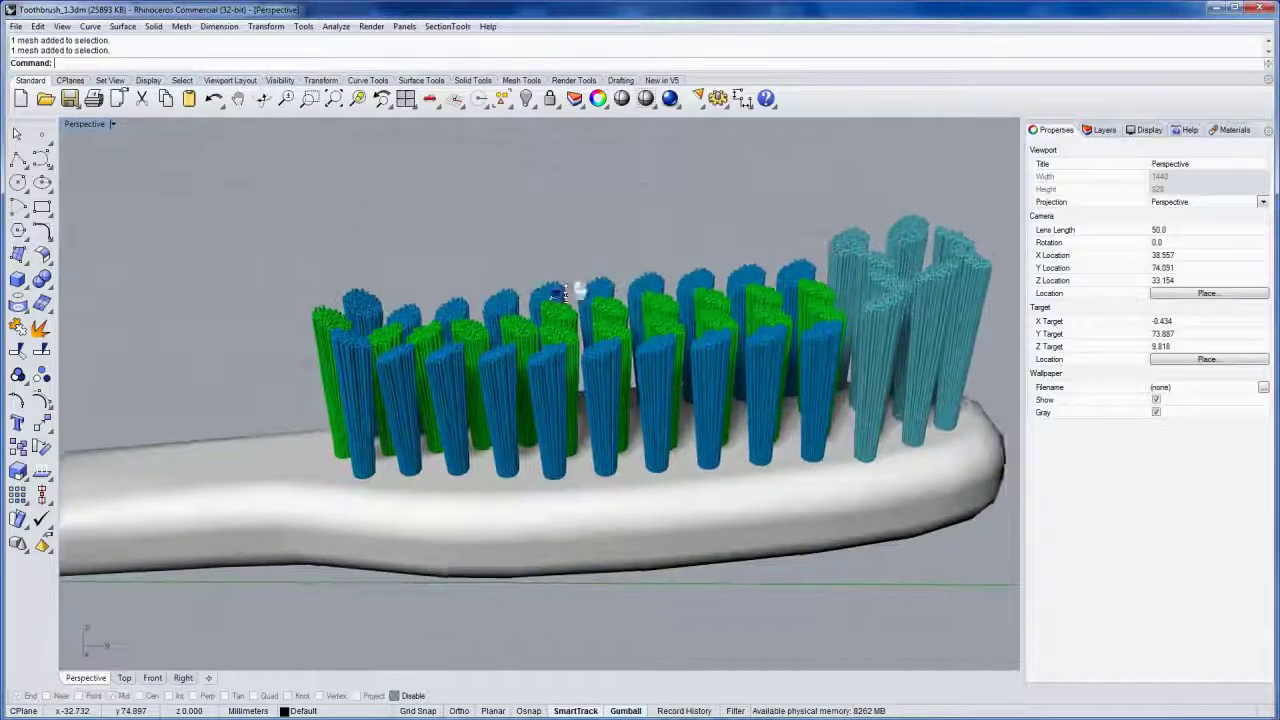
pyautogui.moveTo(565, 357); pyautogui.dragTo(648, 385, button='right')
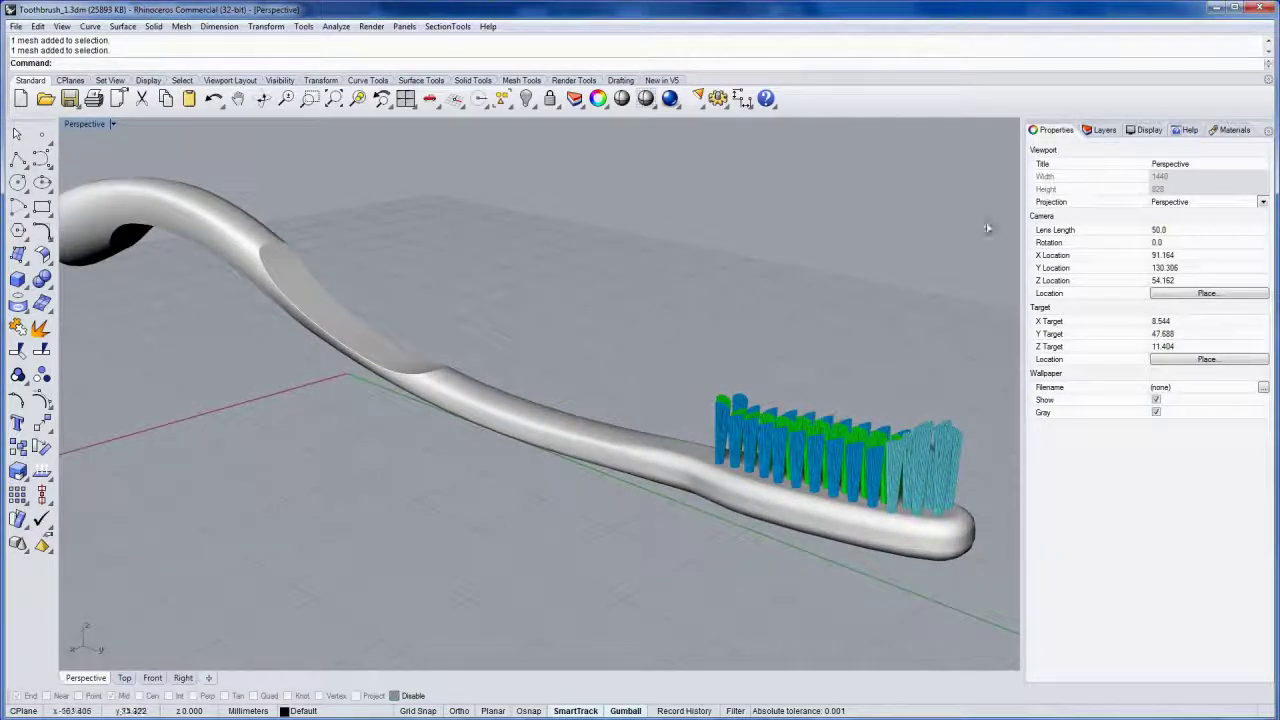
pyautogui.click(628, 466)
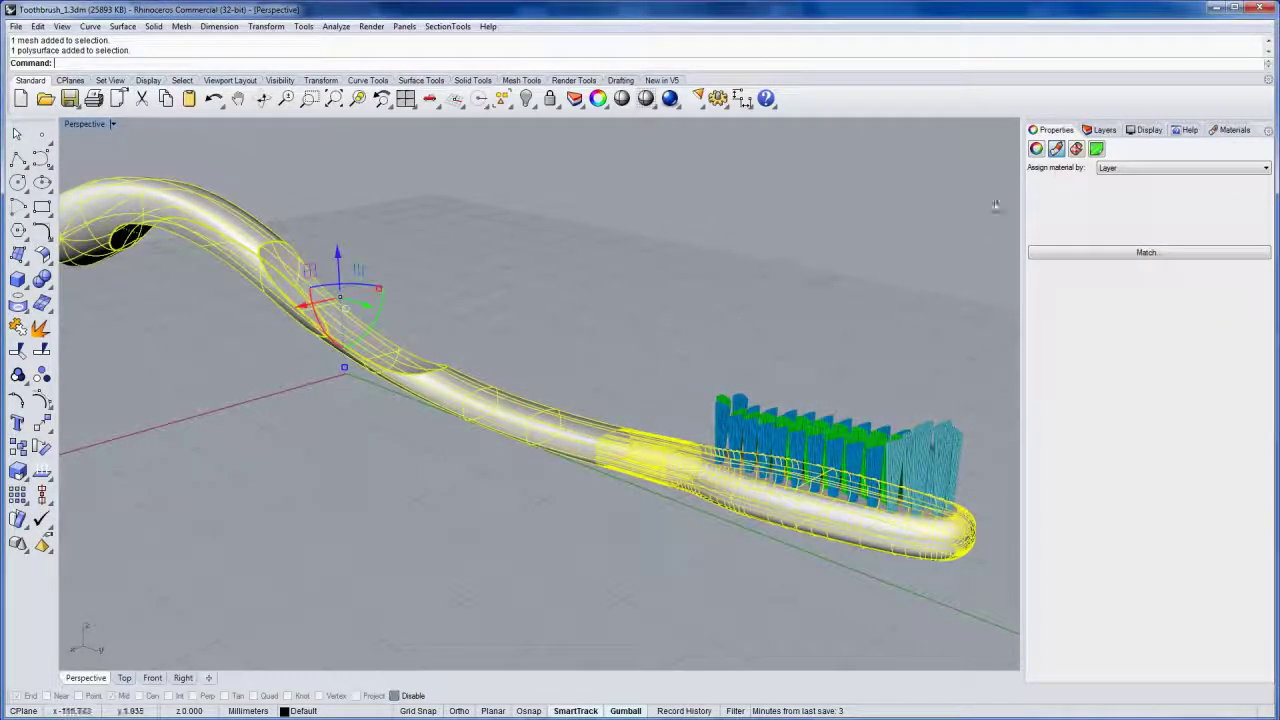
pyautogui.click(1122, 168)
pyautogui.click(1124, 196)
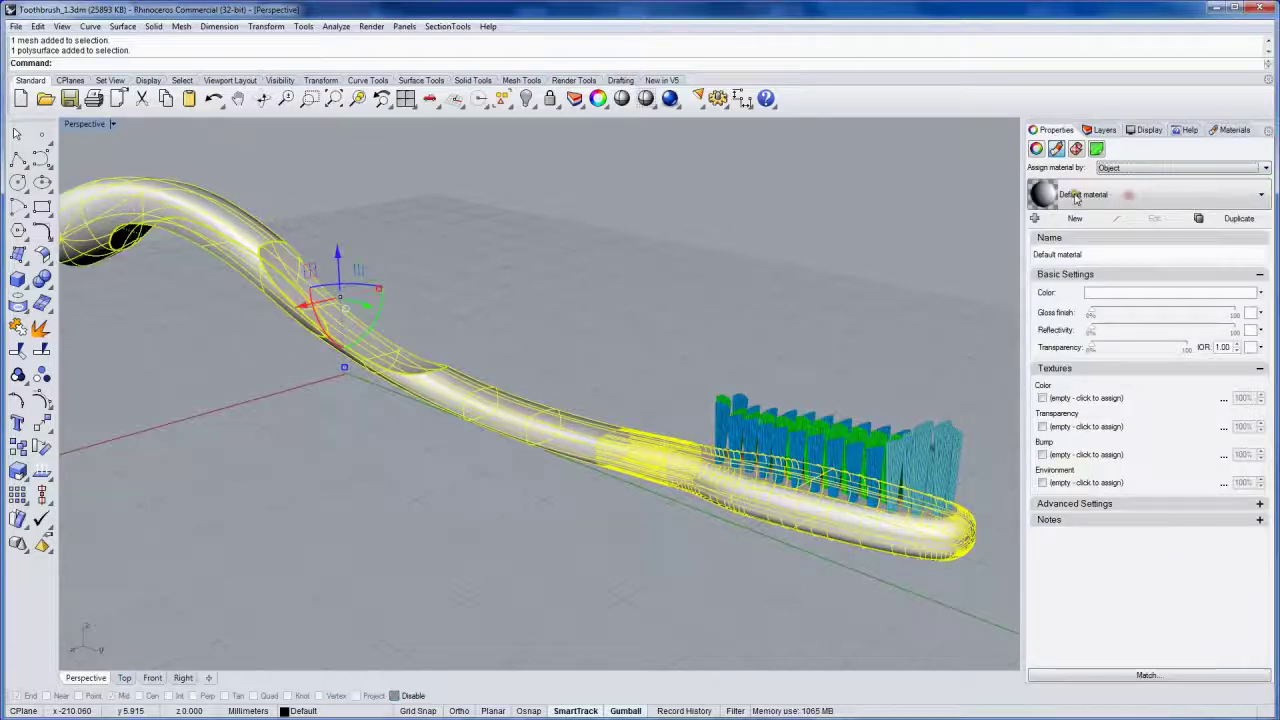
# Color the handle material pale blue and raise its transparency high
pyautogui.click(1149, 294)
pyautogui.click(612, 372)
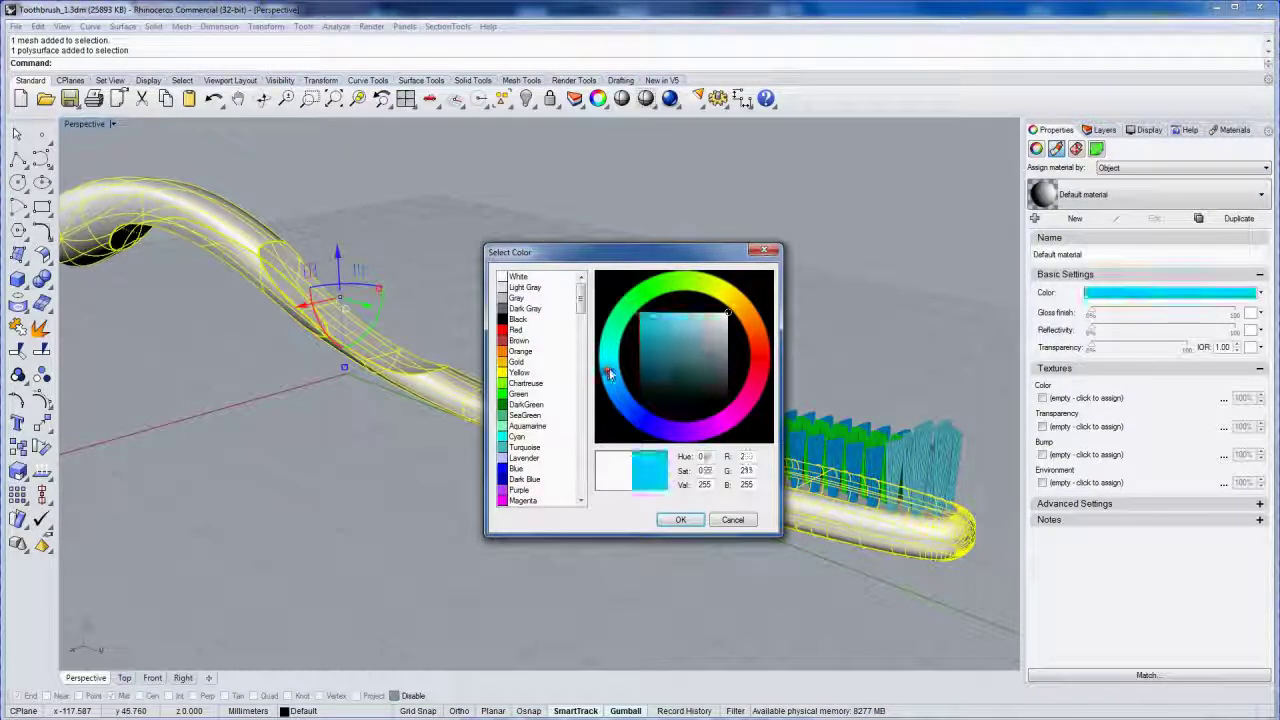
pyautogui.click(688, 318)
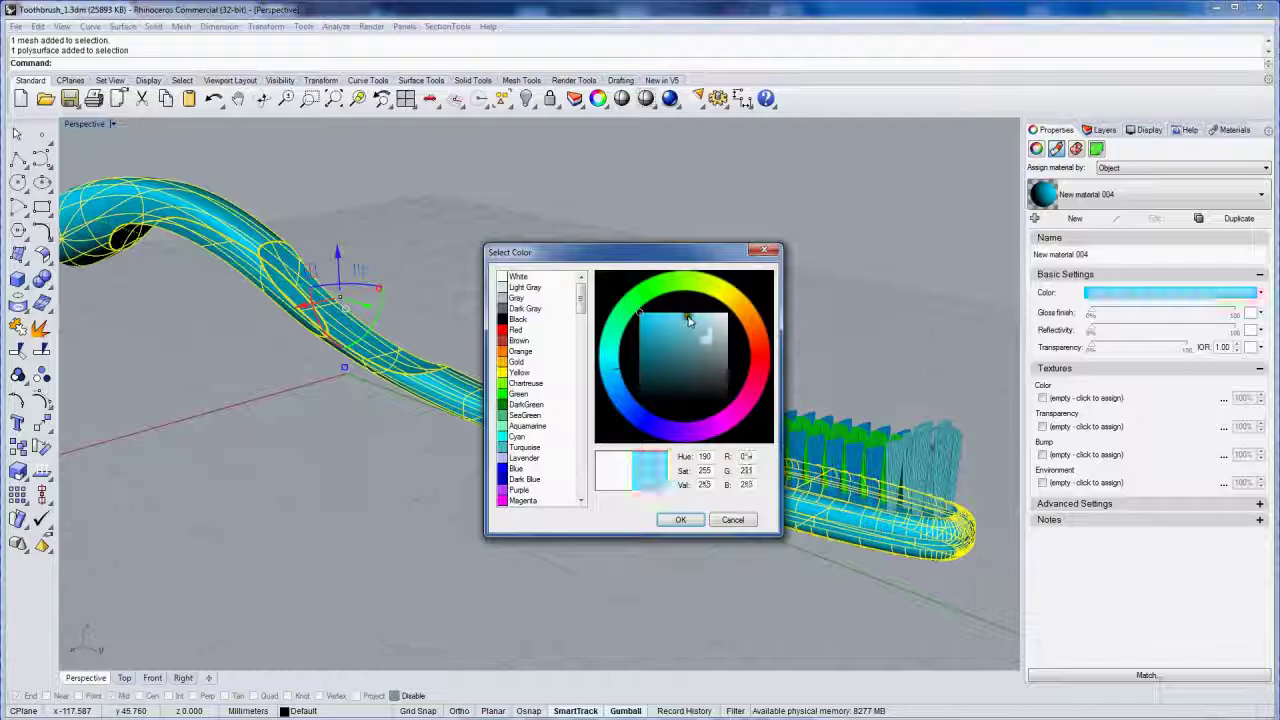
pyautogui.click(614, 388)
pyautogui.click(680, 519)
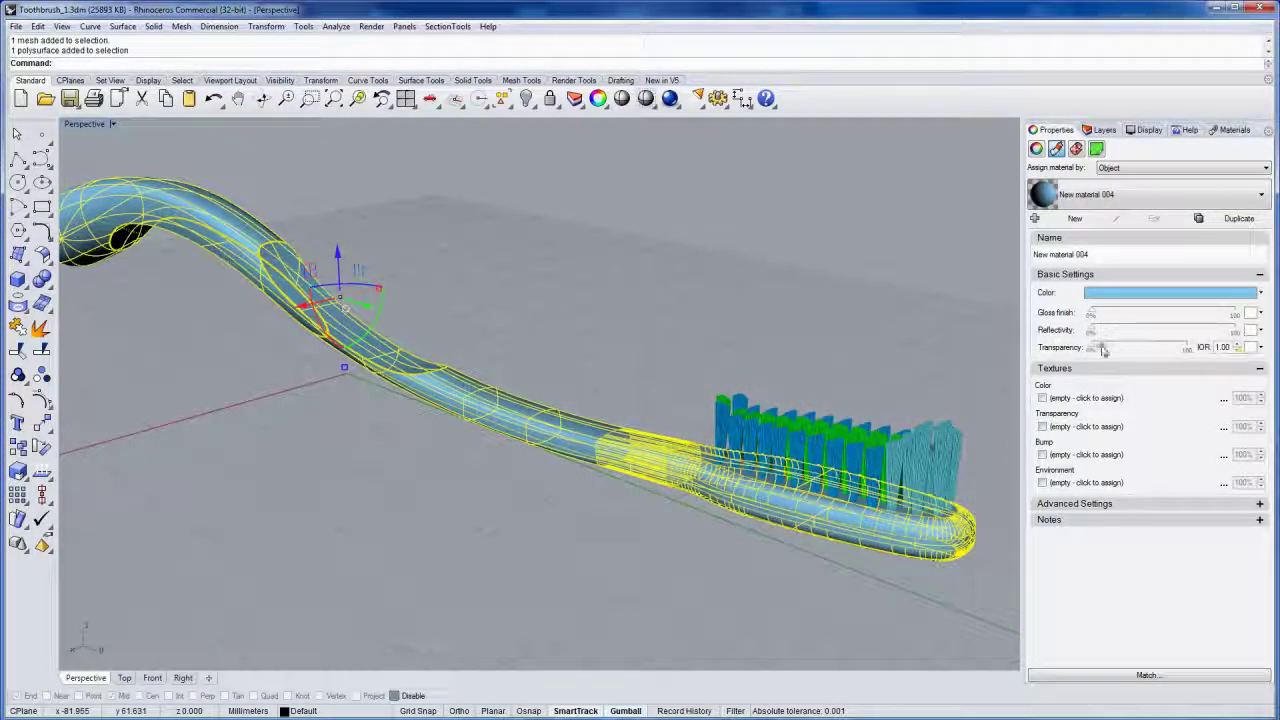
pyautogui.moveTo(1100, 350); pyautogui.dragTo(1181, 357)
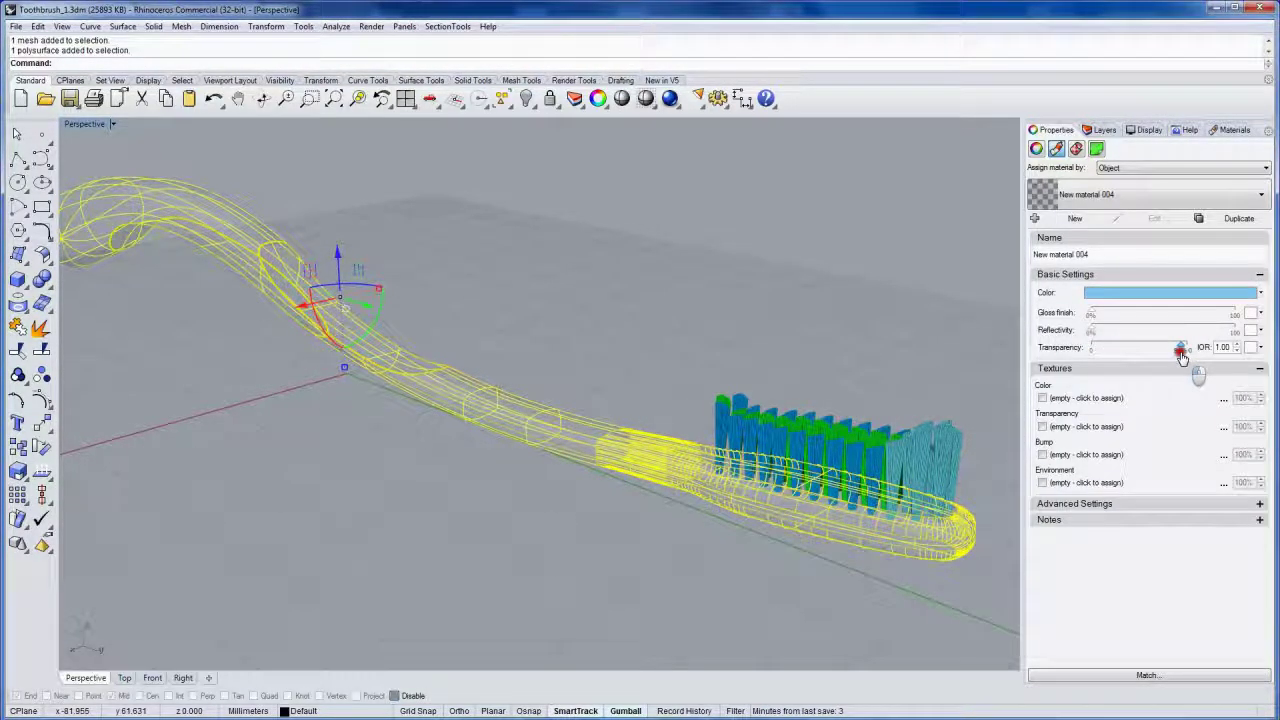
pyautogui.click(868, 364)
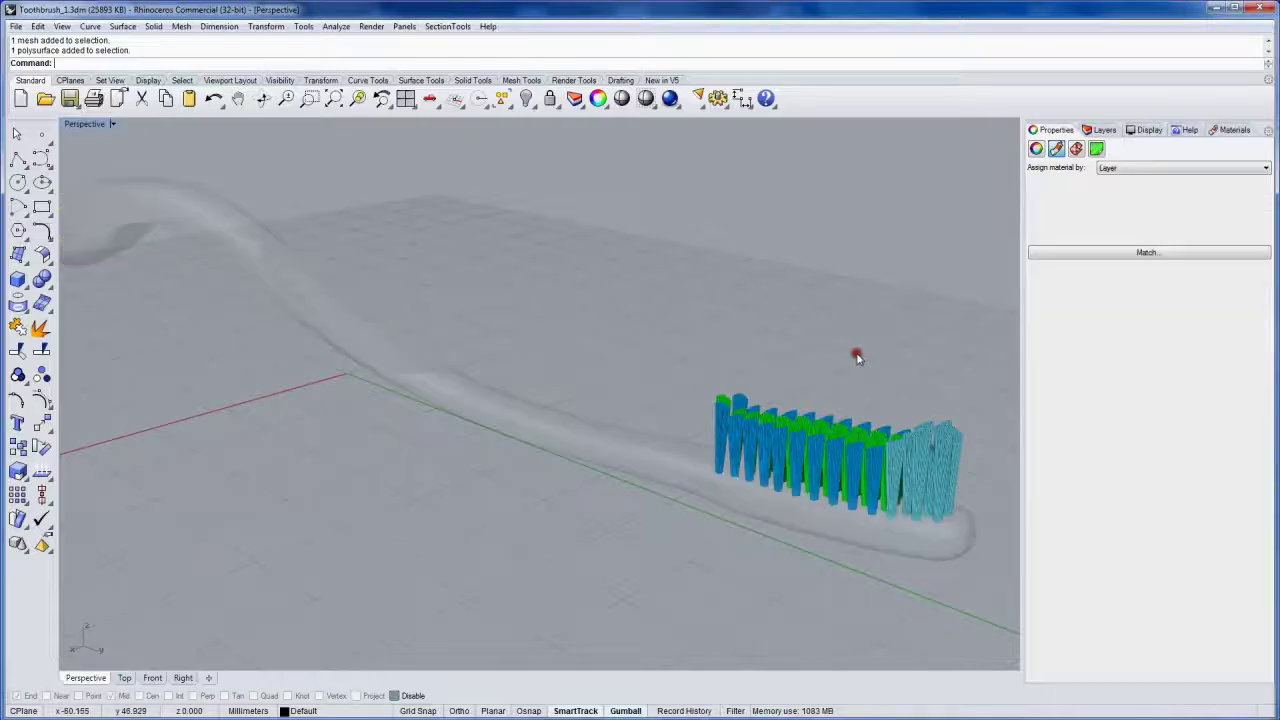
pyautogui.moveTo(714, 366); pyautogui.dragTo(556, 331, button='right')
pyautogui.scroll(5, 583, 300)
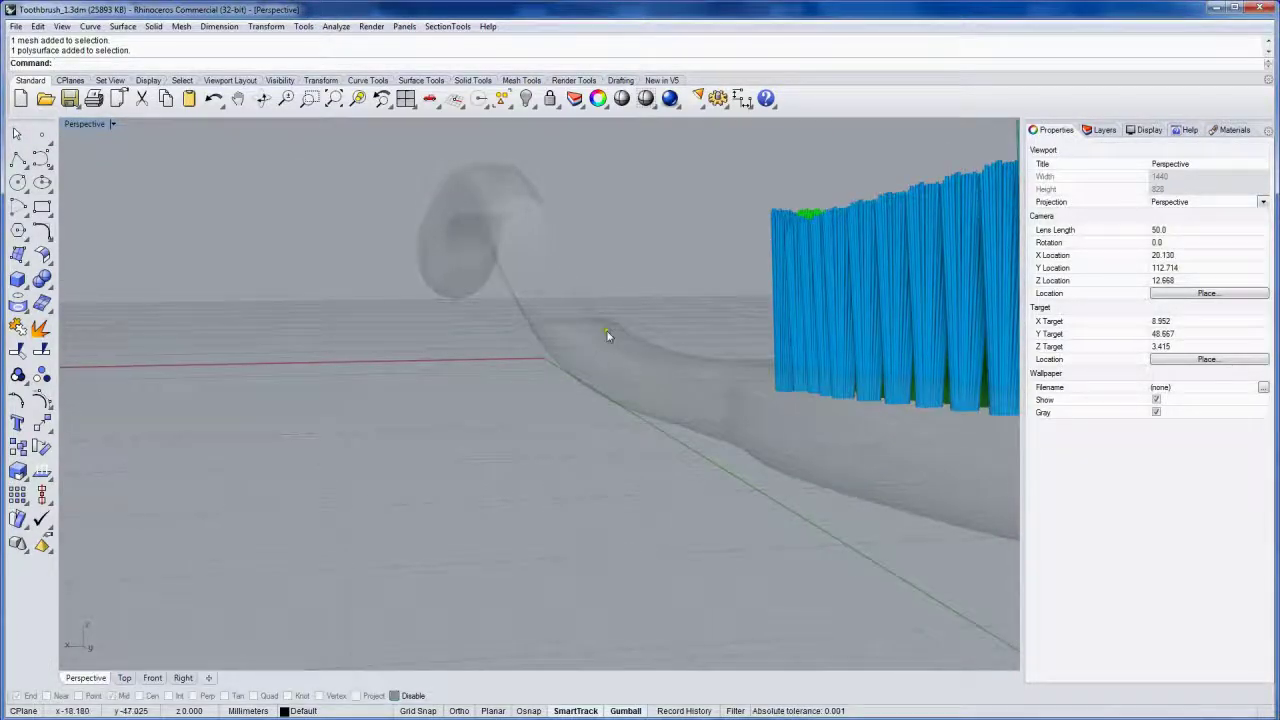
pyautogui.moveTo(594, 291); pyautogui.dragTo(526, 360, button='right')
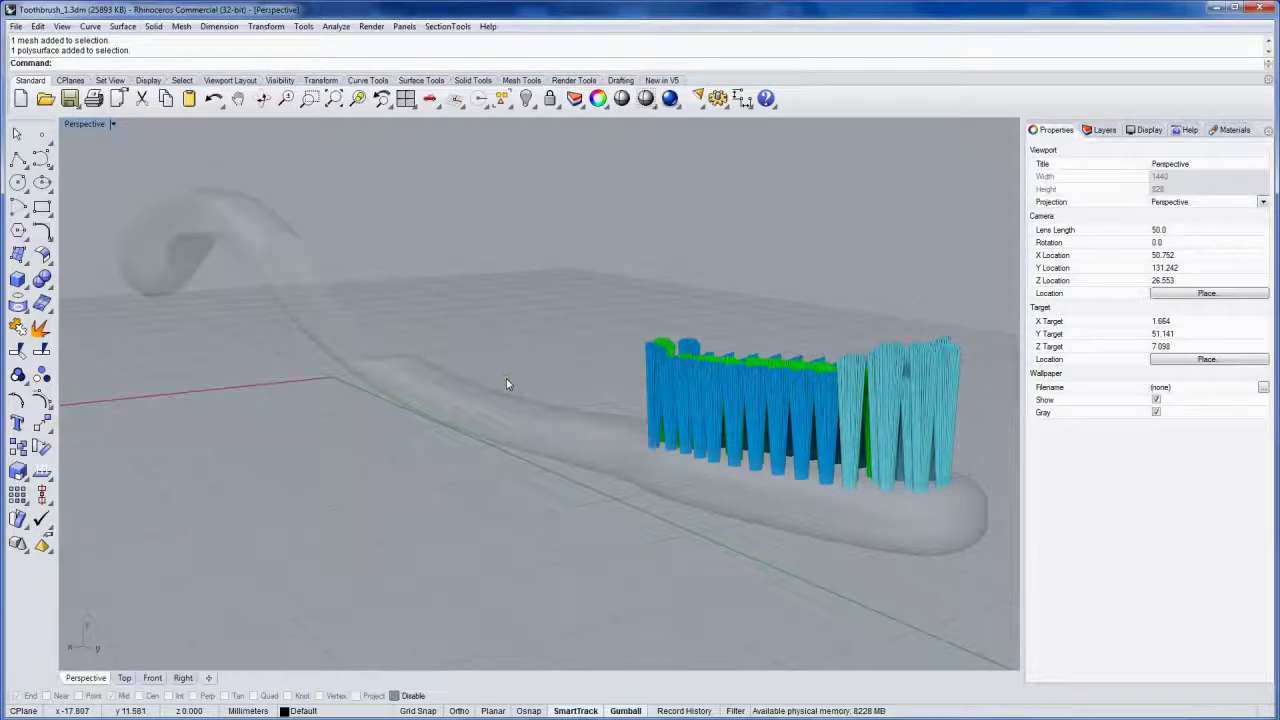
# Set the handle material's IOR to the Synthetics > Plastic preset, 1.46
pyautogui.click(506, 403)
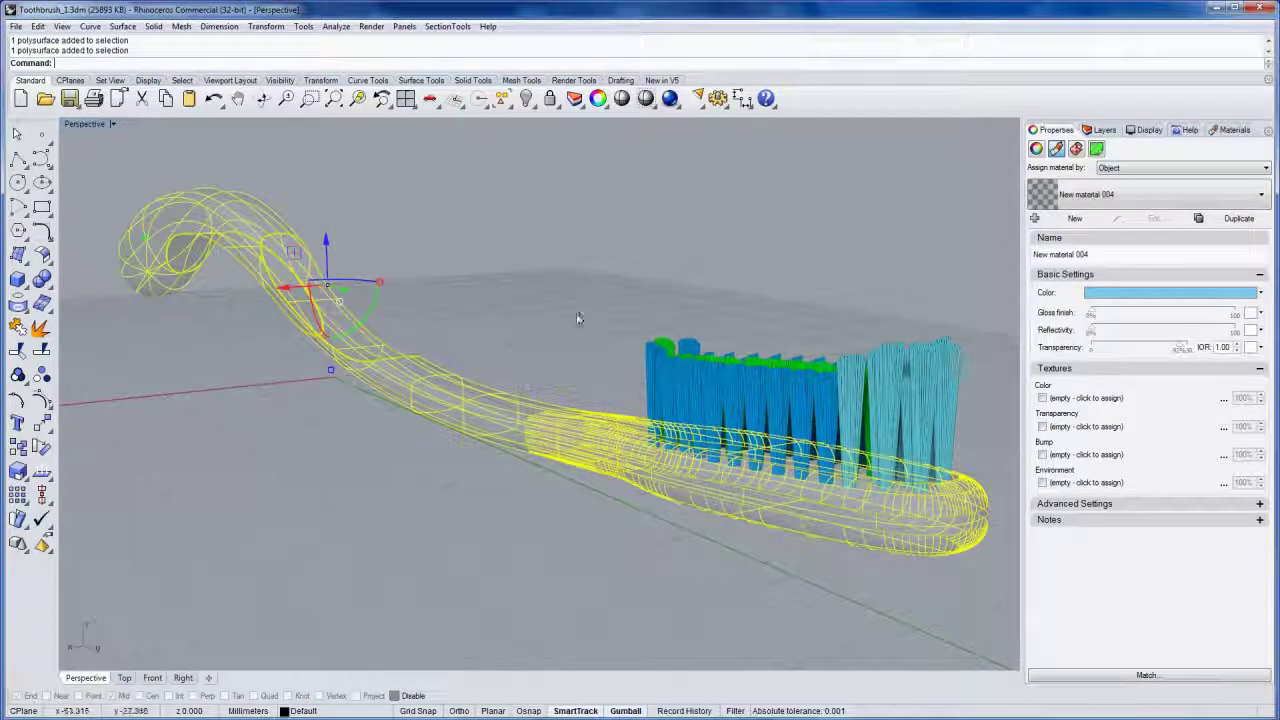
pyautogui.doubleClick(1219, 347)
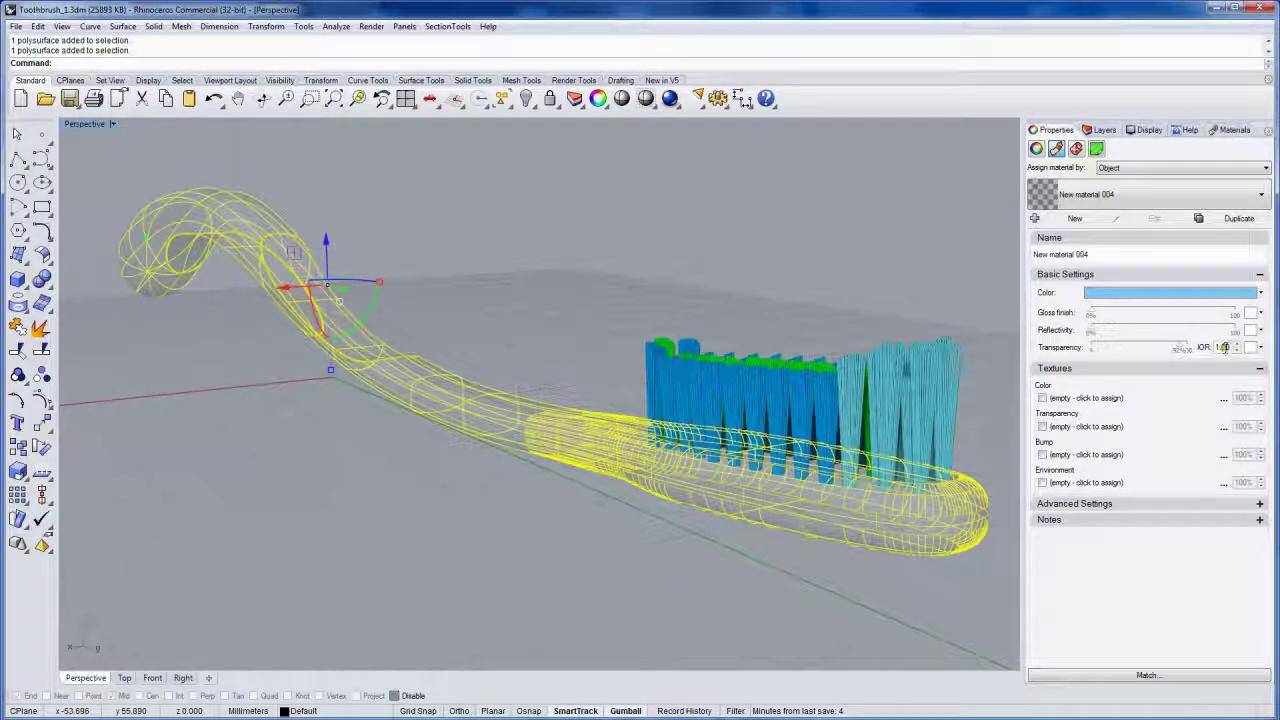
pyautogui.write('1.5')
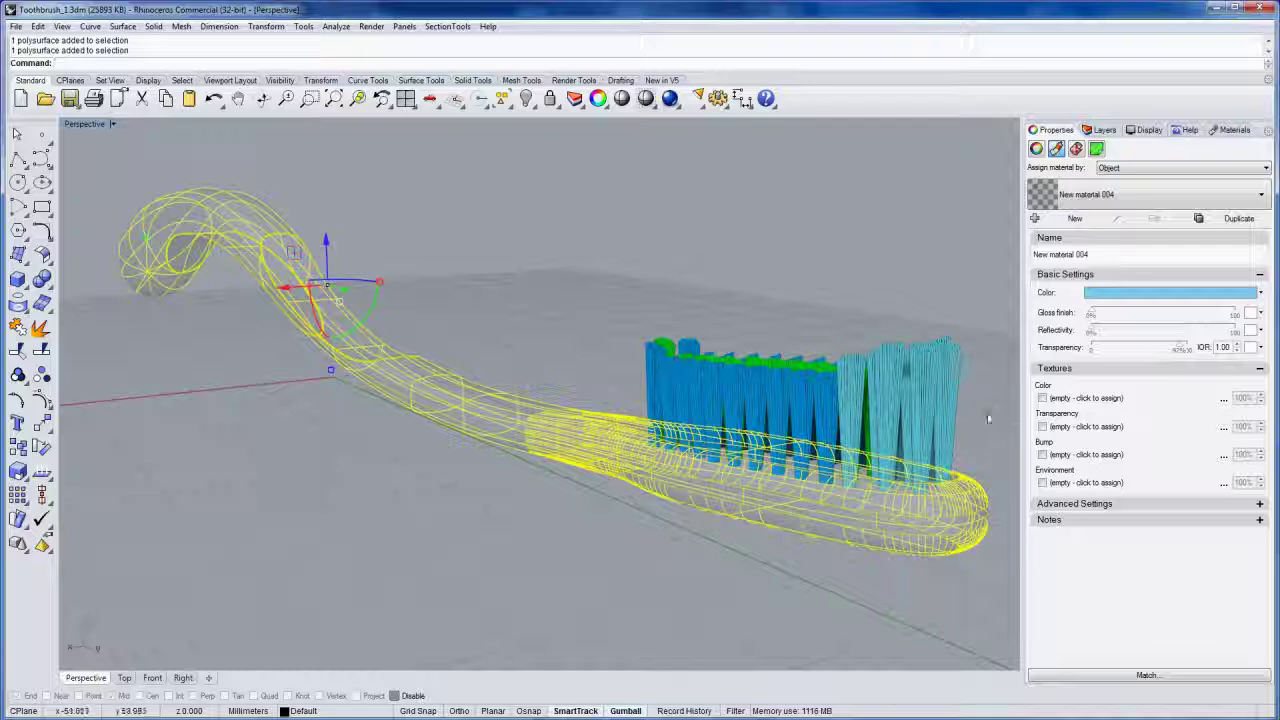
pyautogui.click(1225, 347)
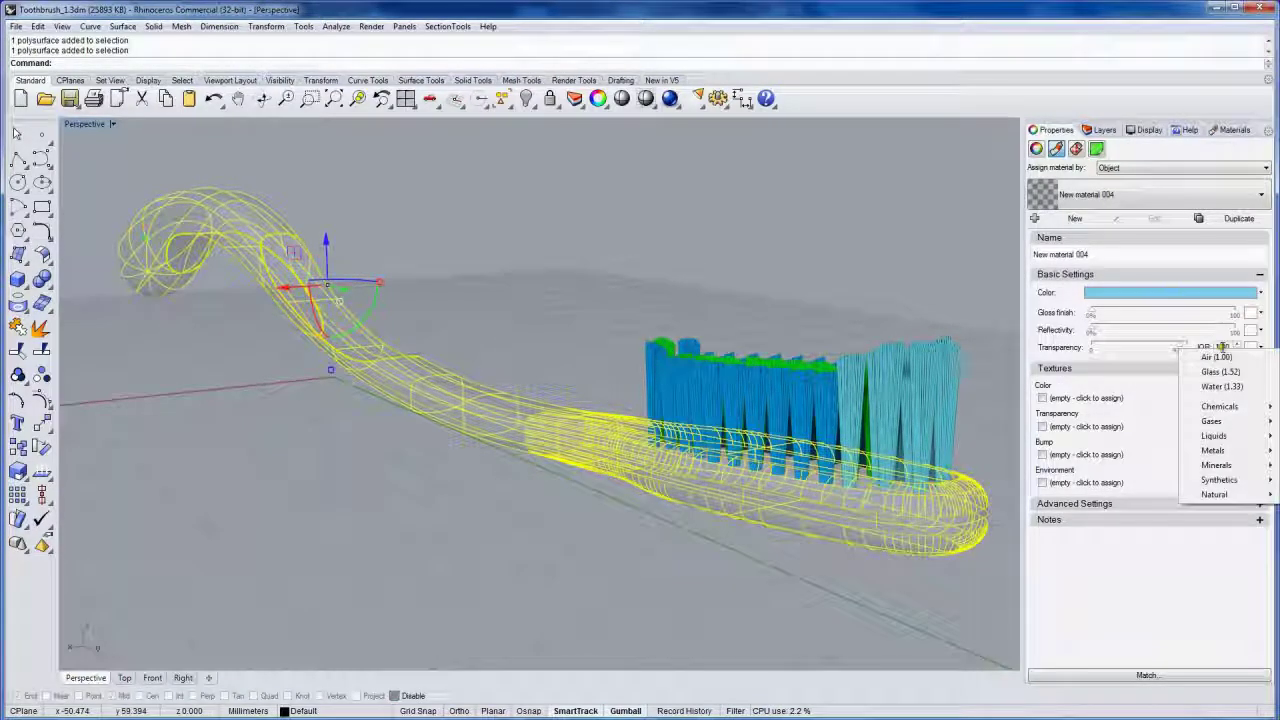
pyautogui.moveTo(1212, 480)
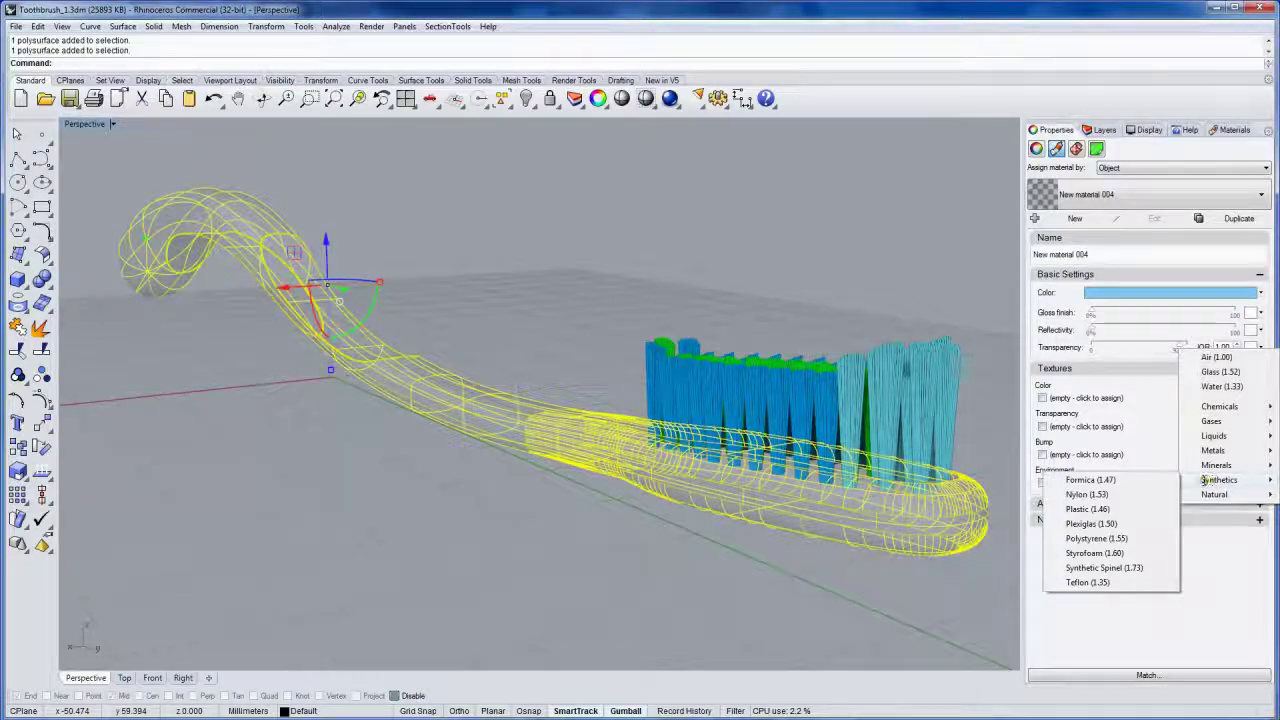
pyautogui.click(1104, 511)
pyautogui.click(737, 262)
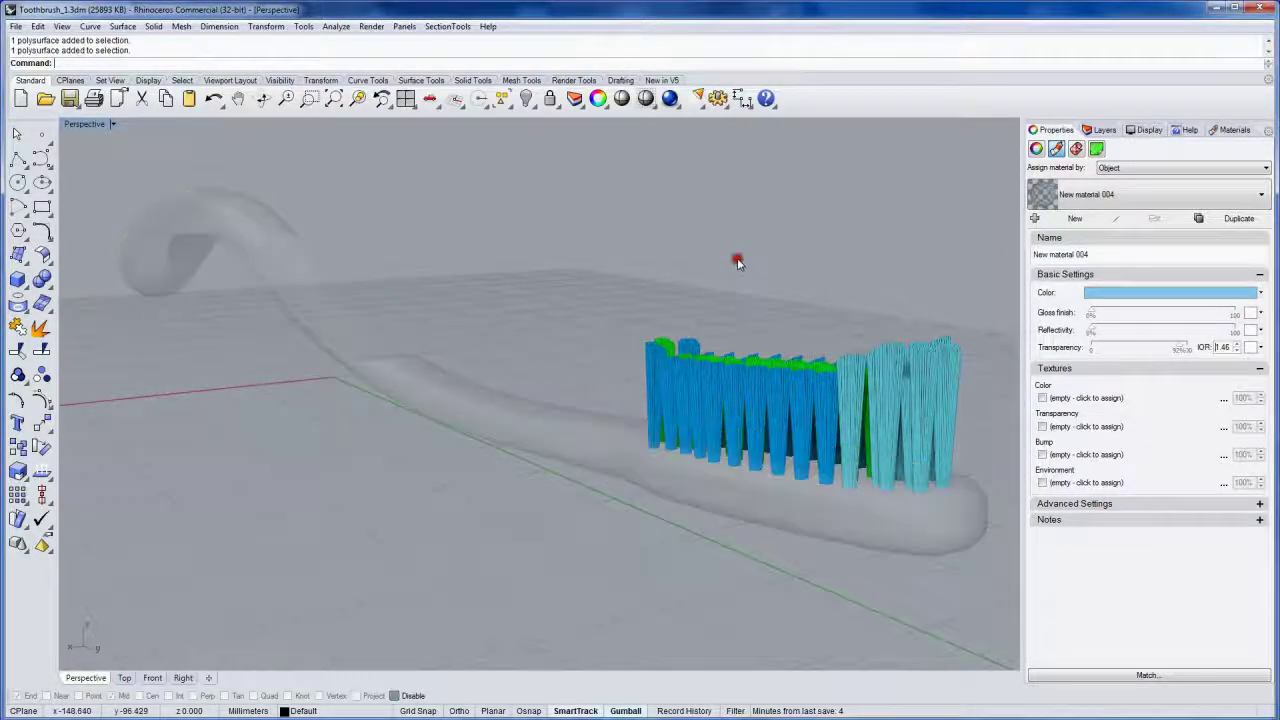
# Turn on the grip layer and select the rubber grip on the handle
pyautogui.moveTo(531, 320); pyautogui.dragTo(498, 235, button='right')
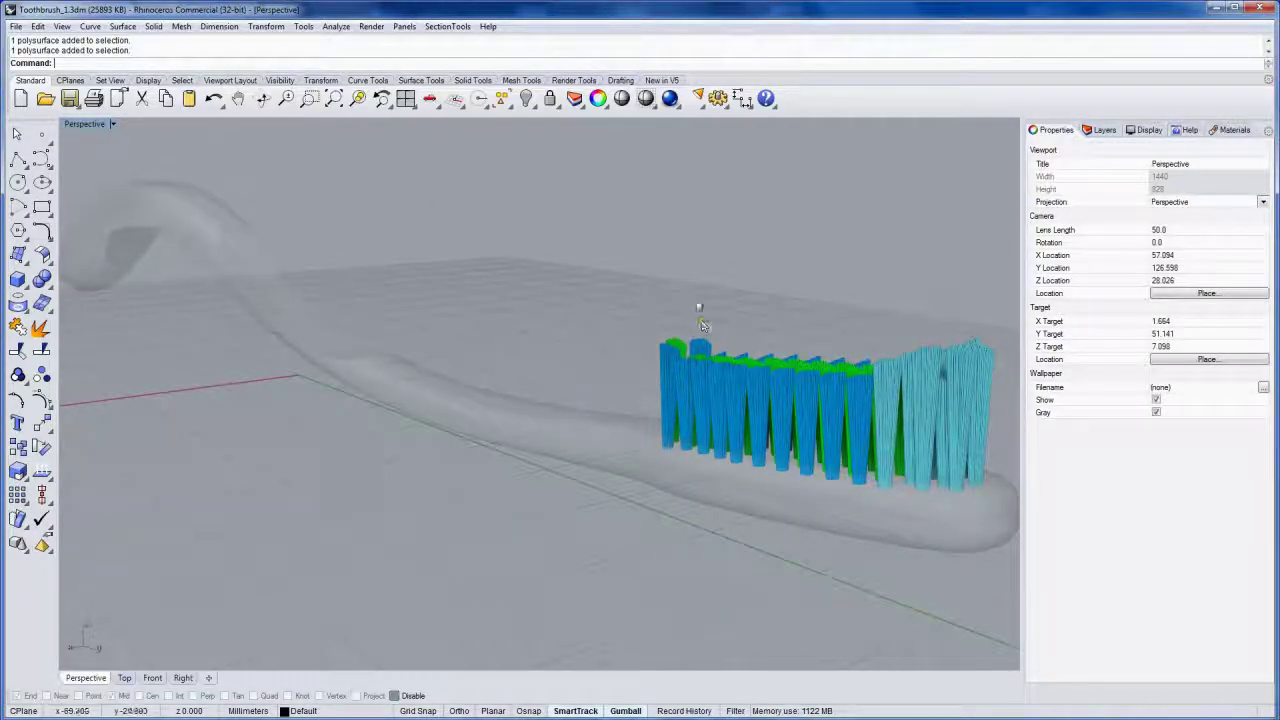
pyautogui.moveTo(583, 320); pyautogui.dragTo(597, 346, button='right')
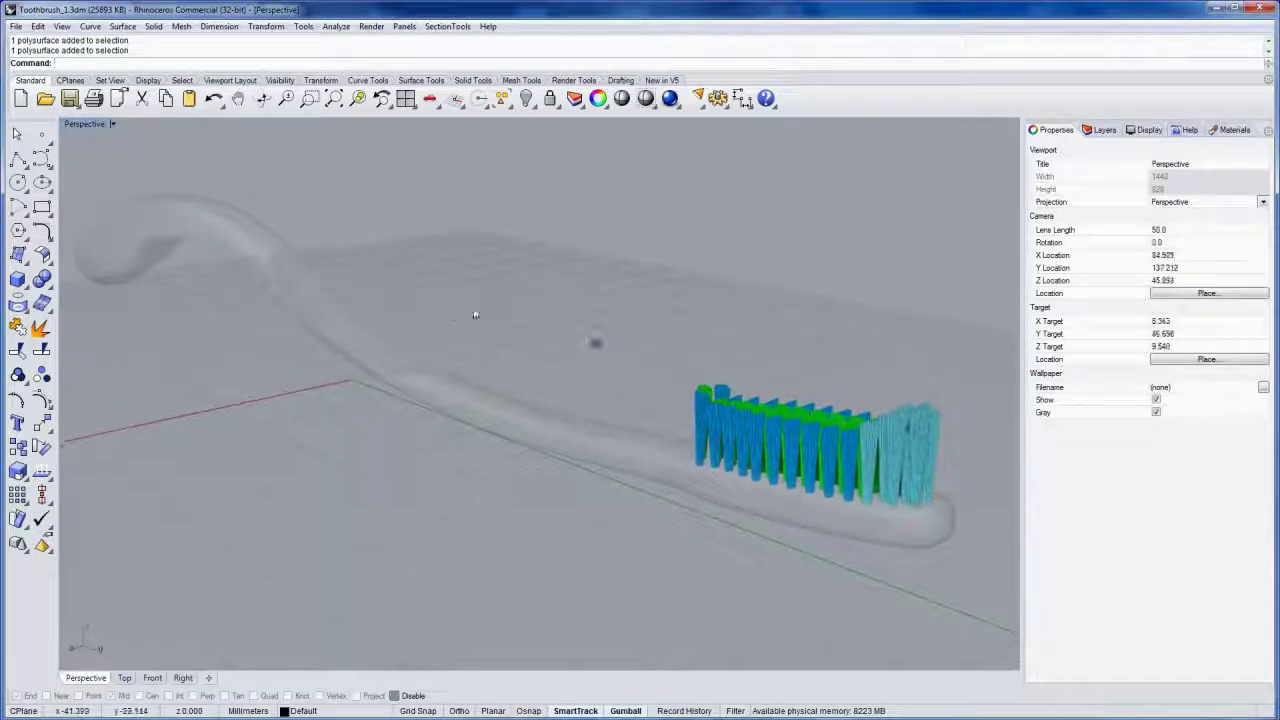
pyautogui.click(1103, 131)
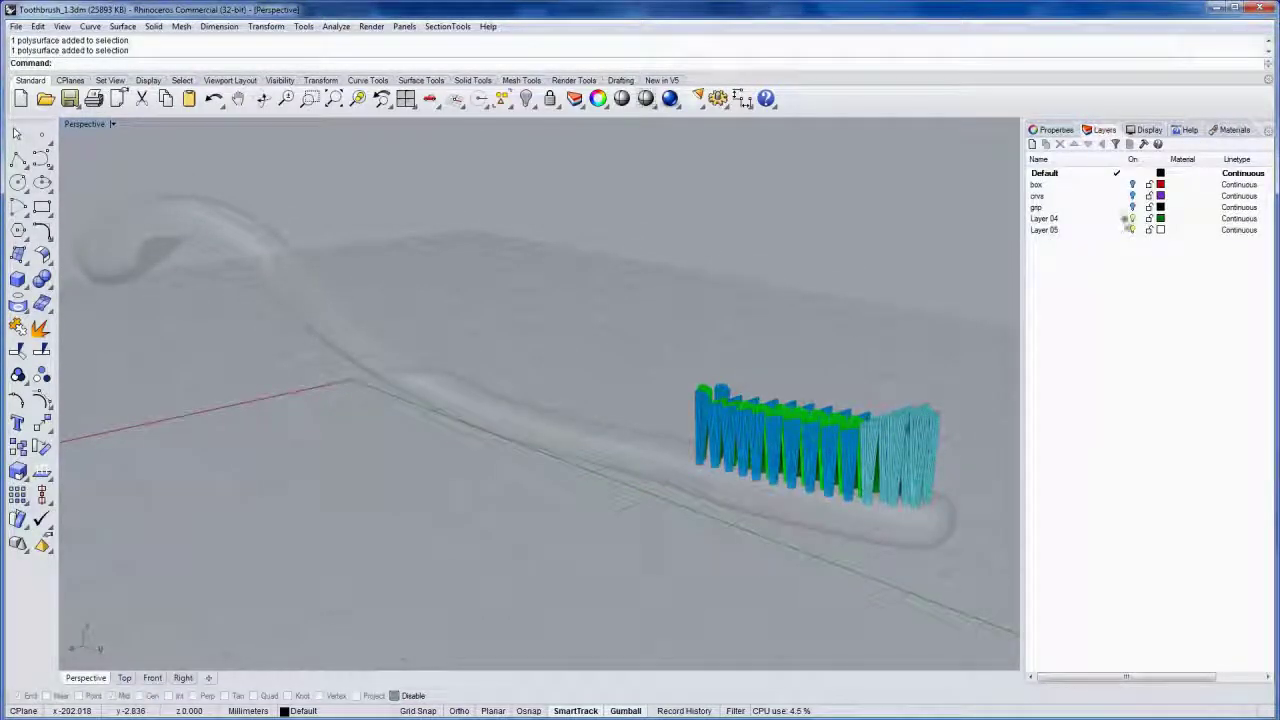
pyautogui.click(1133, 207)
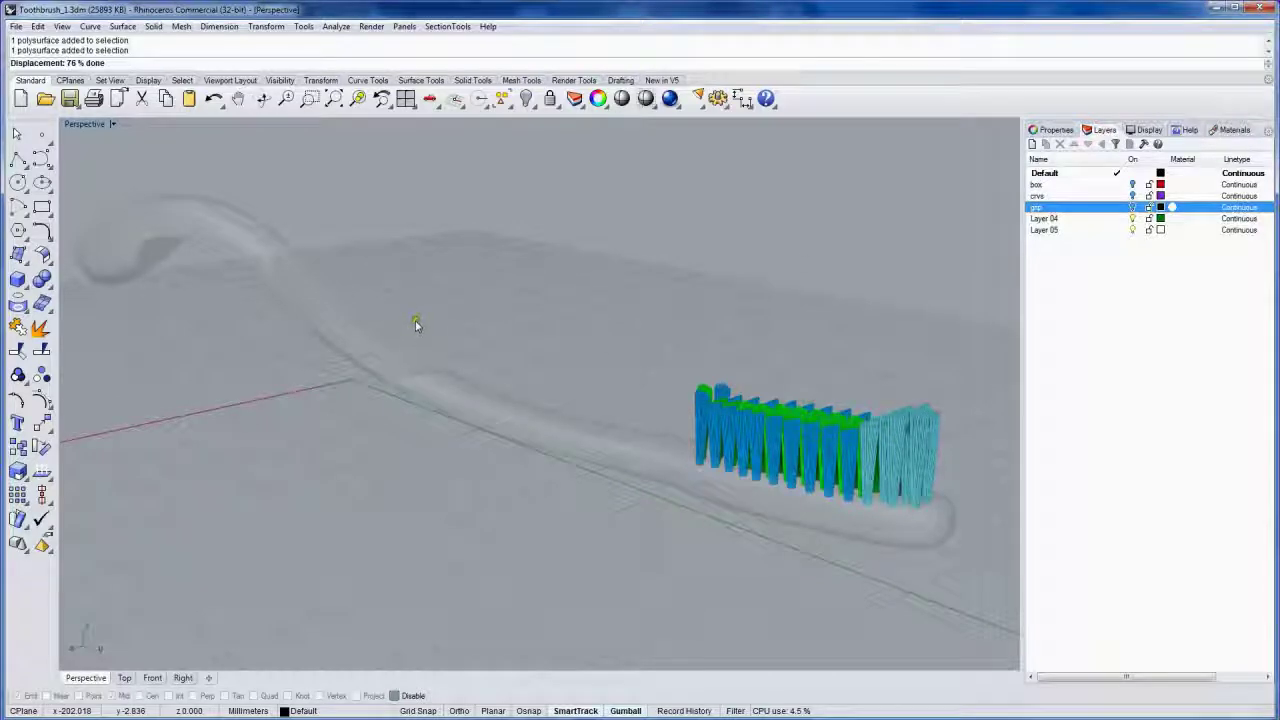
pyautogui.moveTo(334, 389)
pyautogui.mouseDown(button='right')
pyautogui.moveTo(374, 400)
pyautogui.moveTo(342, 370)
pyautogui.mouseUp(button='right')
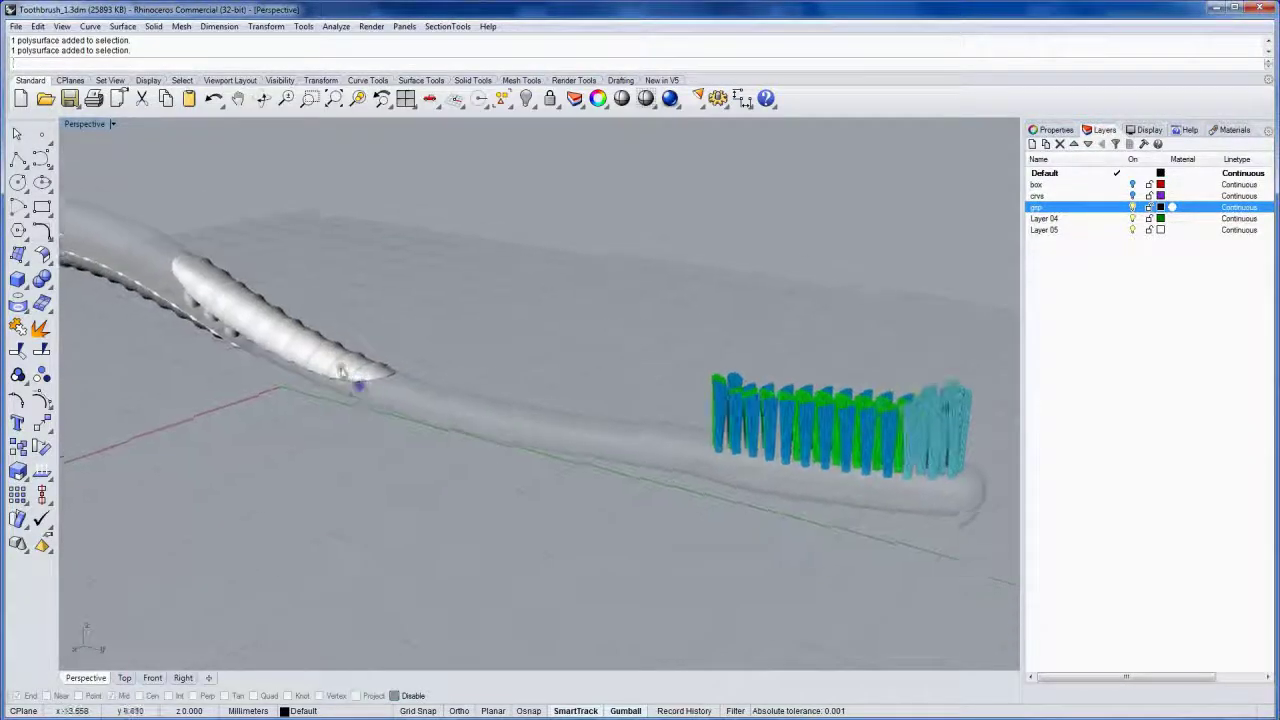
pyautogui.click(343, 368)
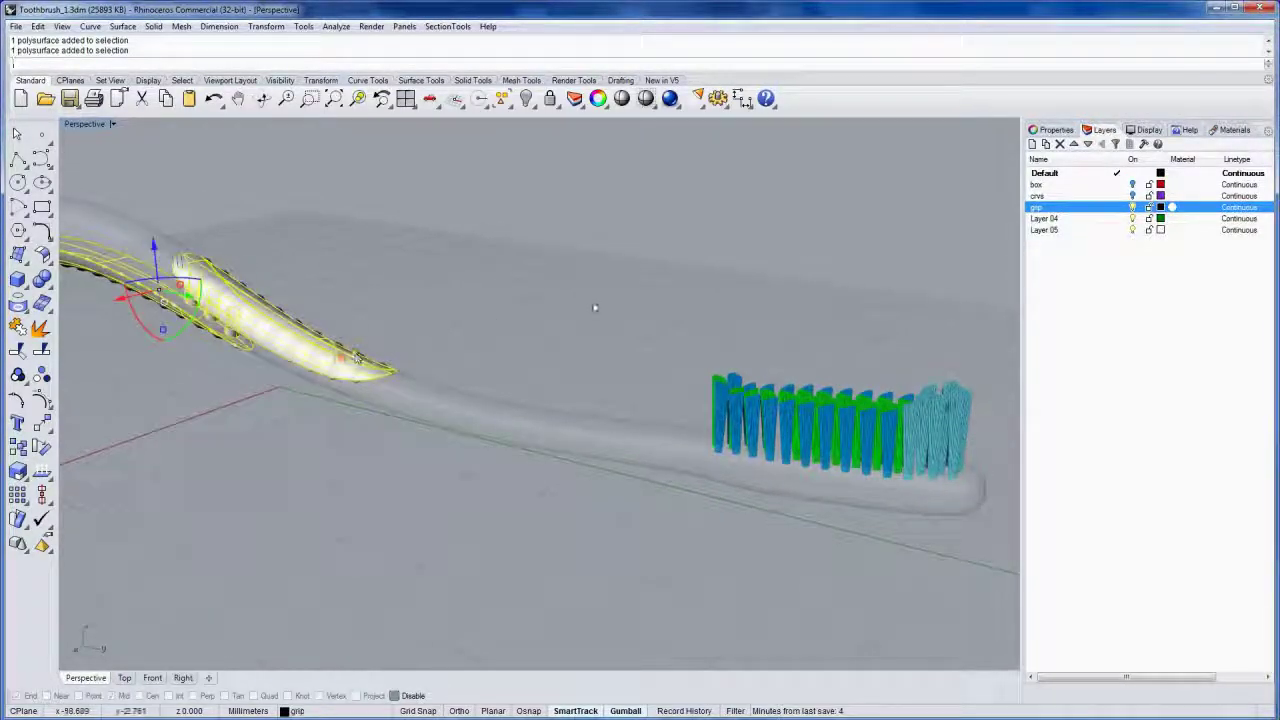
pyautogui.click(1052, 130)
# Give the grip its own object material colored mint green (R 104, G 209, B 162)
pyautogui.click(1122, 168)
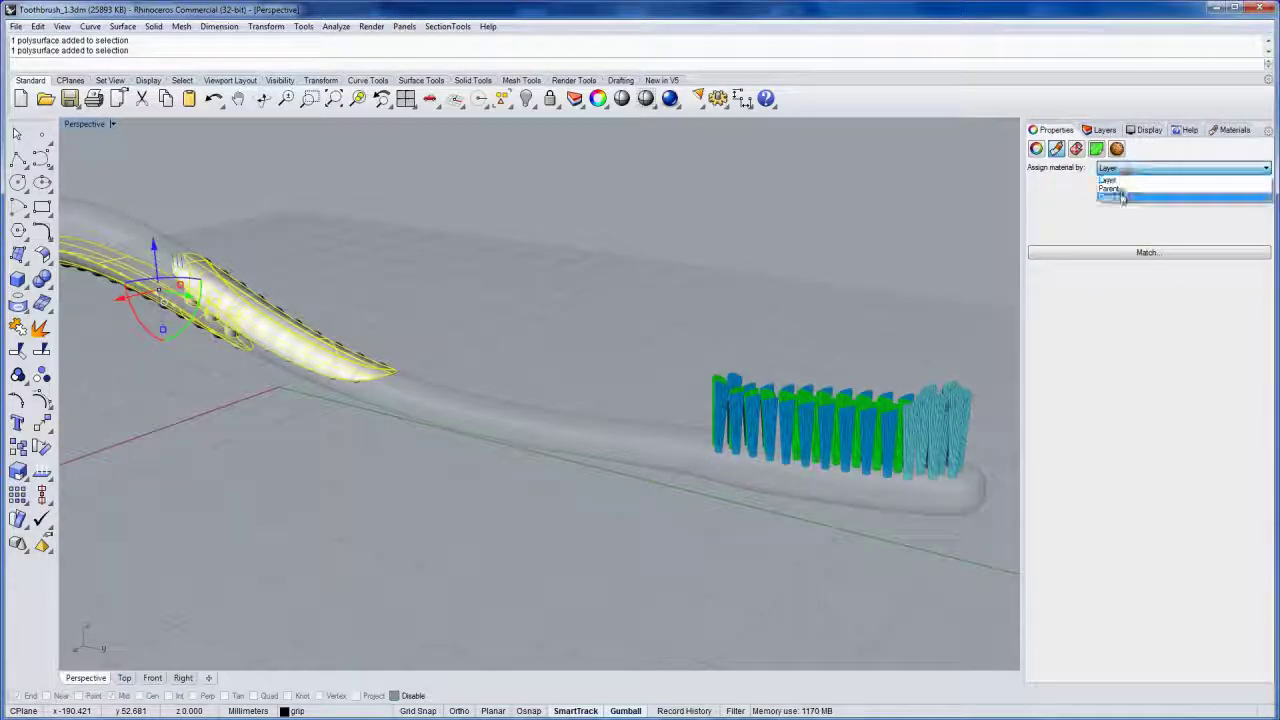
pyautogui.click(1110, 180)
pyautogui.click(1114, 292)
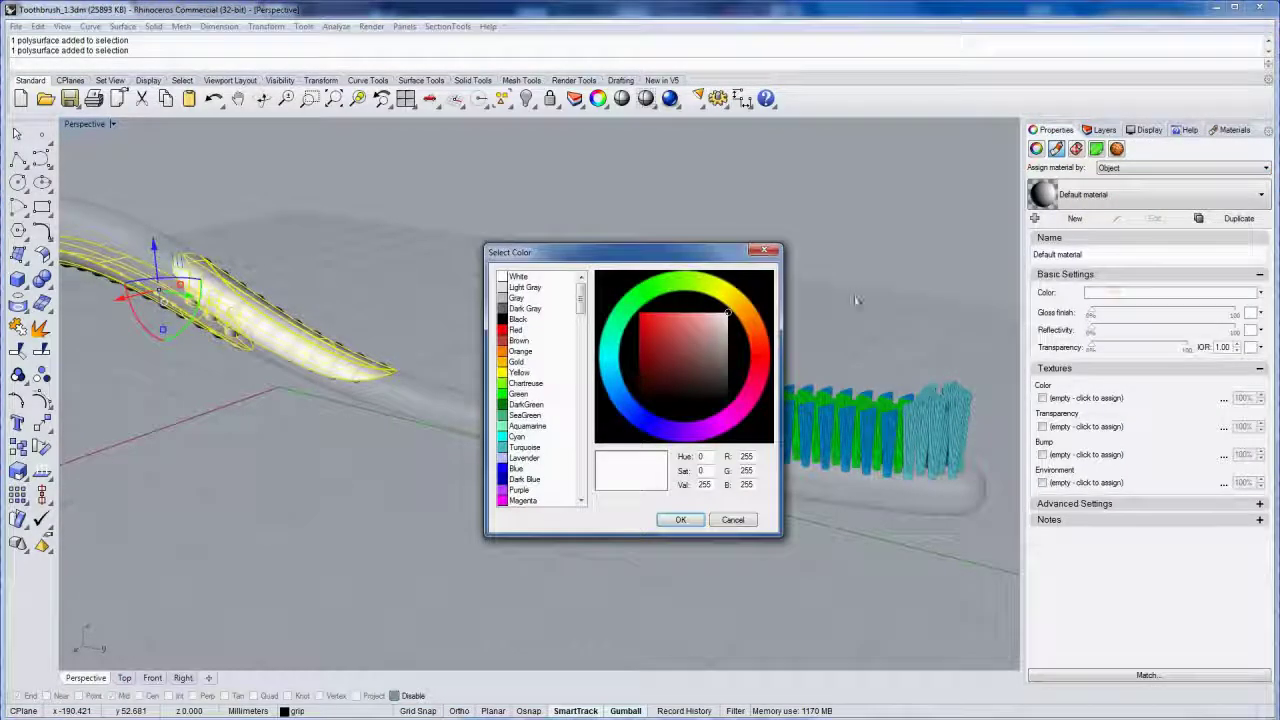
pyautogui.click(620, 346)
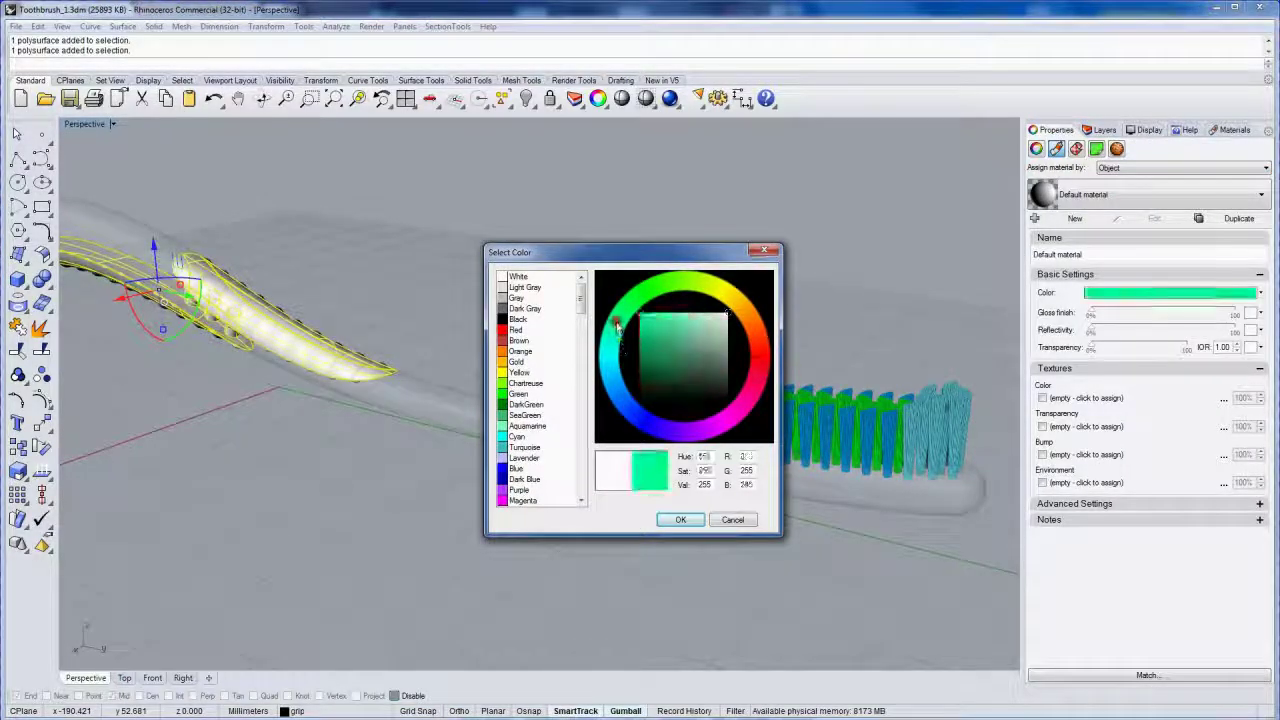
pyautogui.click(681, 336)
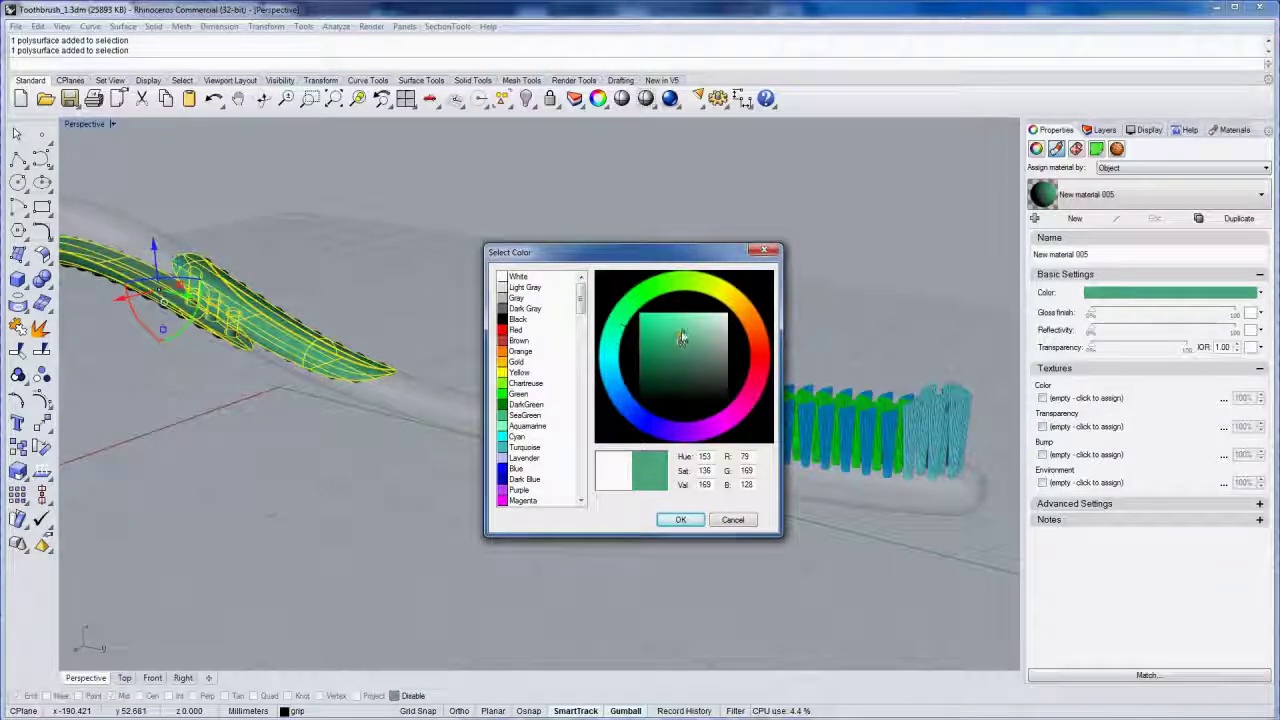
pyautogui.click(682, 330)
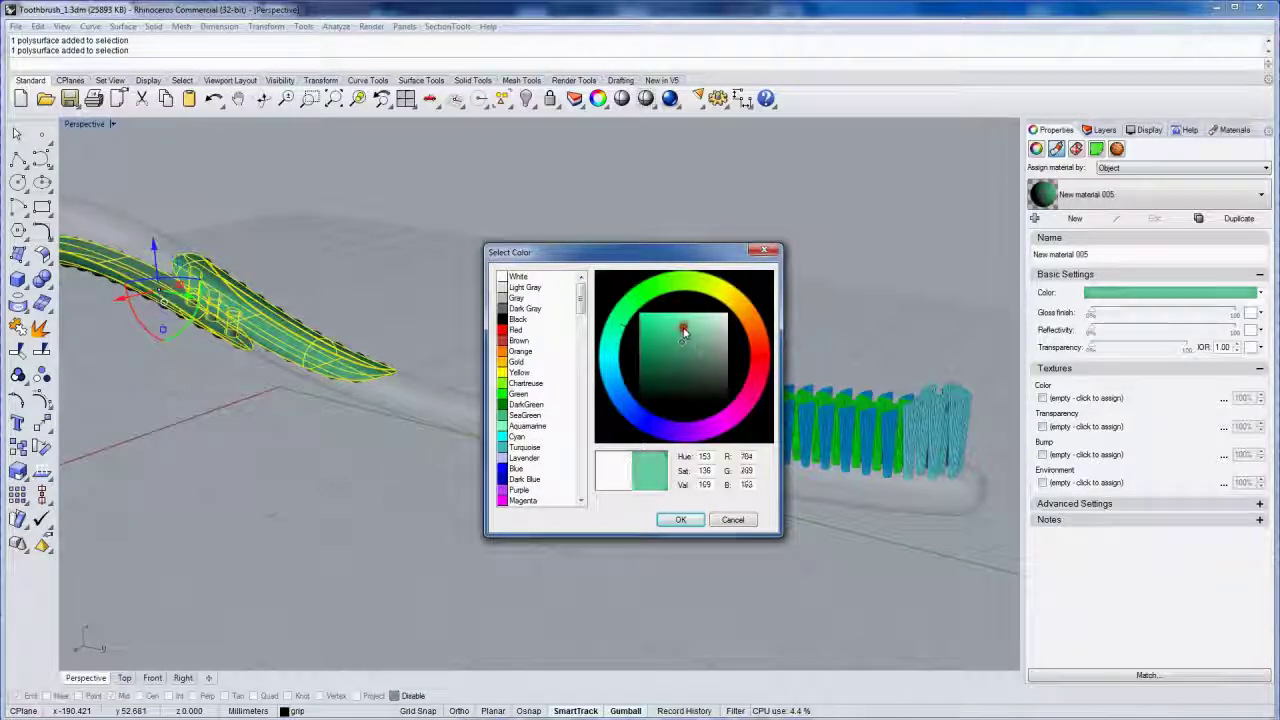
pyautogui.click(676, 520)
pyautogui.click(590, 346)
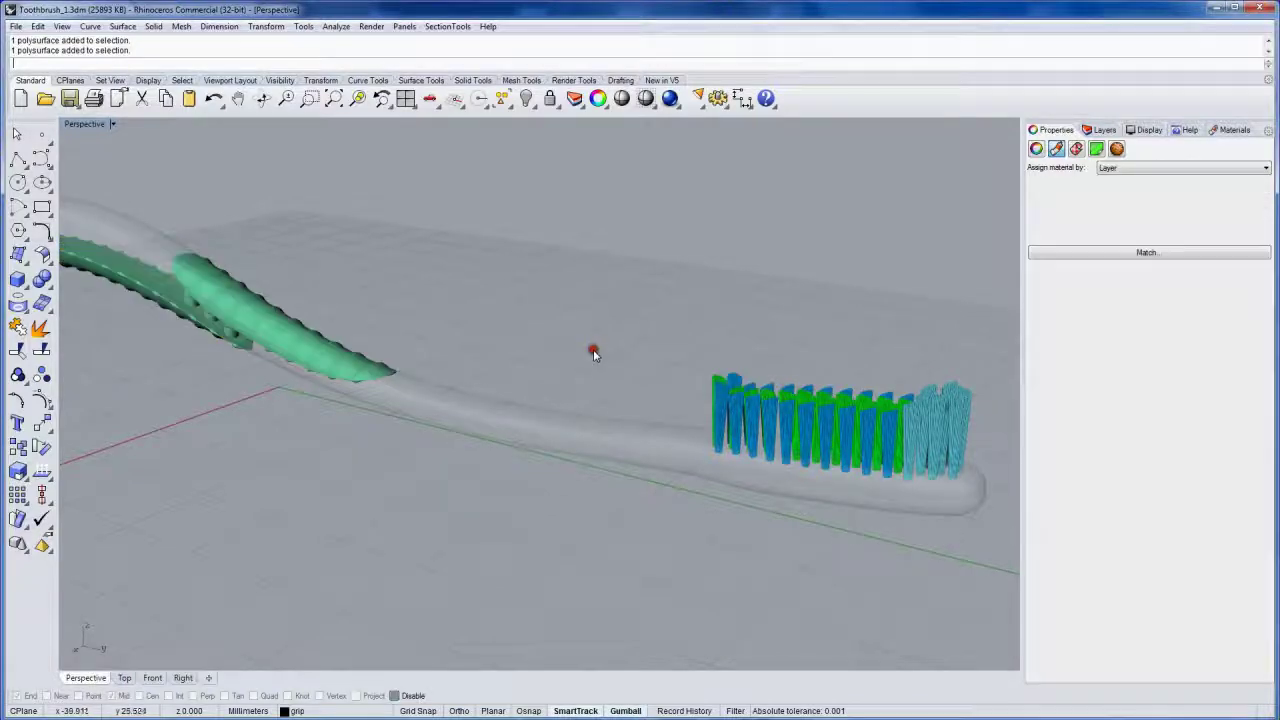
# Lower the handle material's transparency so the handle is much less see-through
pyautogui.moveTo(589, 357); pyautogui.dragTo(623, 351, button='right')
pyautogui.click(832, 433)
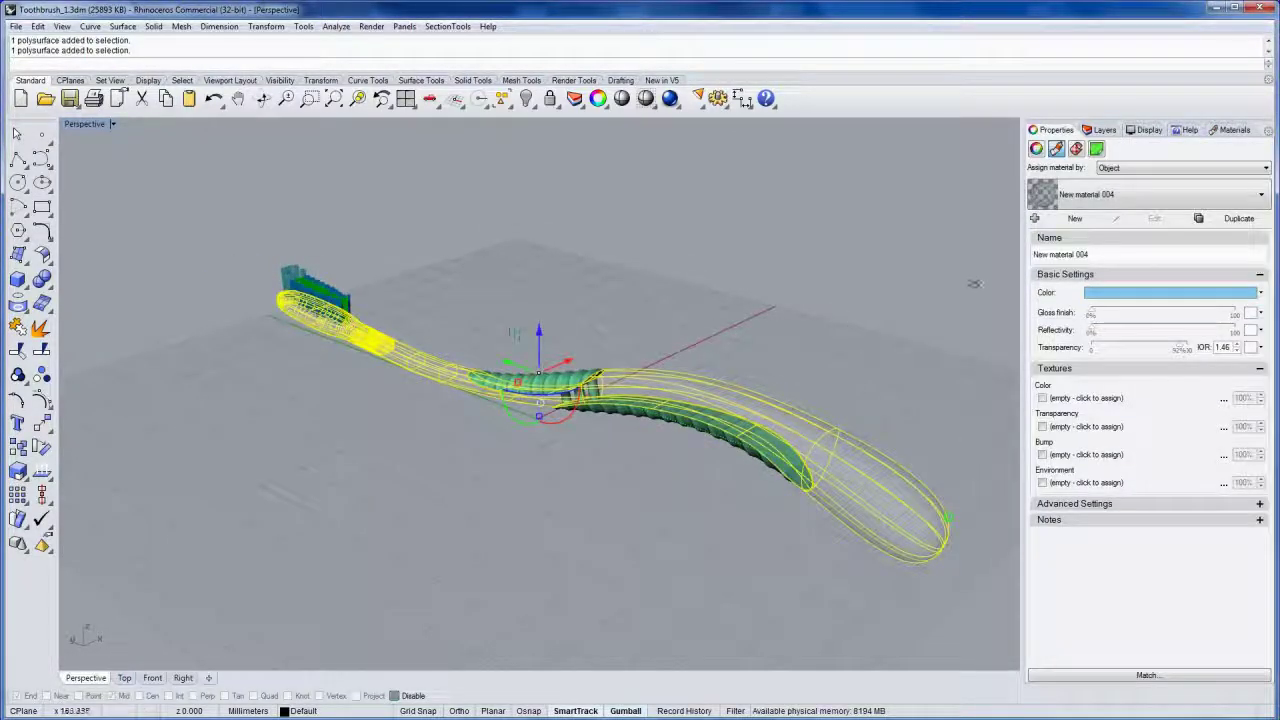
pyautogui.moveTo(1140, 347); pyautogui.dragTo(1108, 347)
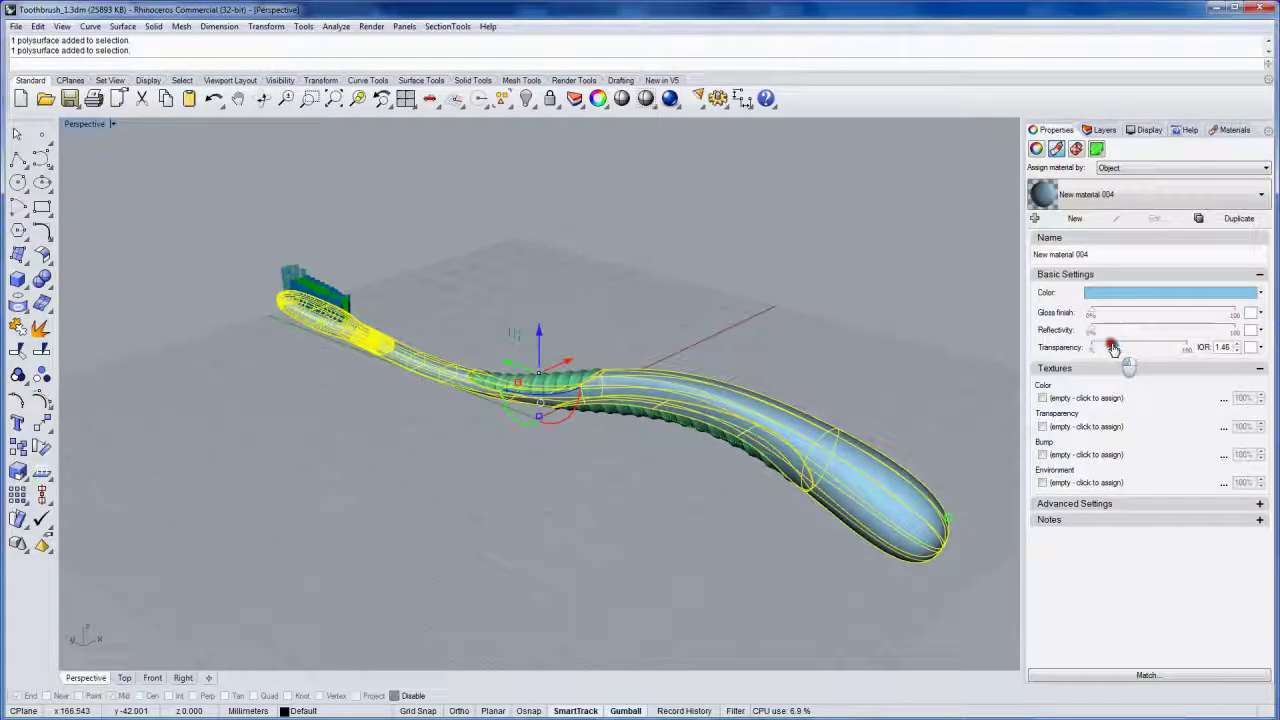
pyautogui.moveTo(1115, 348); pyautogui.dragTo(1110, 346)
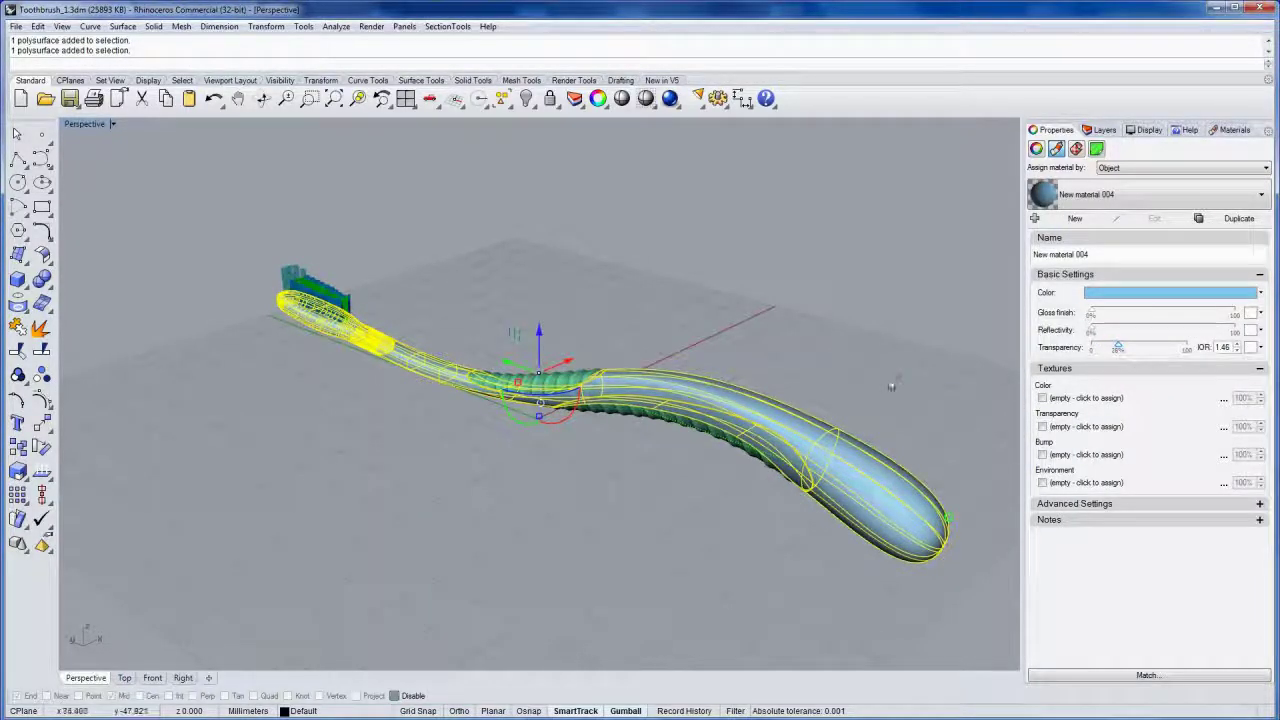
pyautogui.click(891, 386)
pyautogui.moveTo(785, 380)
pyautogui.mouseDown(button='right')
pyautogui.moveTo(837, 360)
pyautogui.moveTo(765, 377)
pyautogui.mouseUp(button='right')
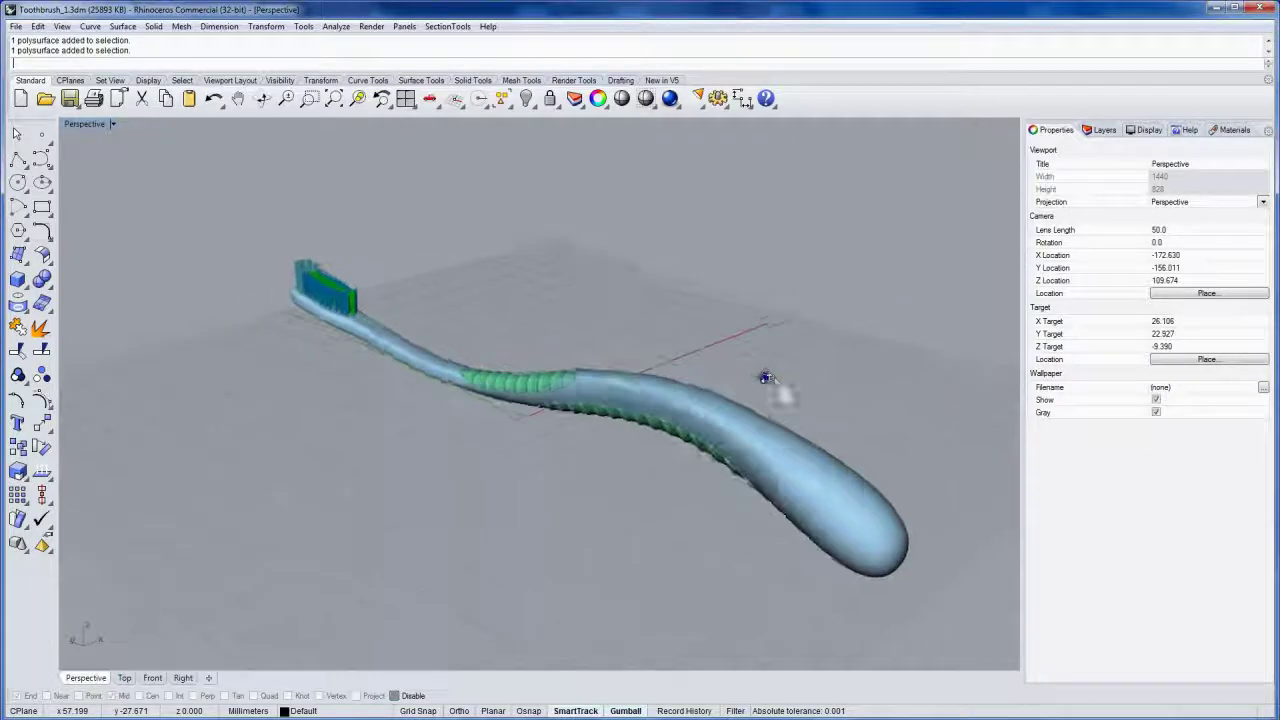
# Raise the handle material's reflectivity slightly and check the five-material list
pyautogui.click(766, 384)
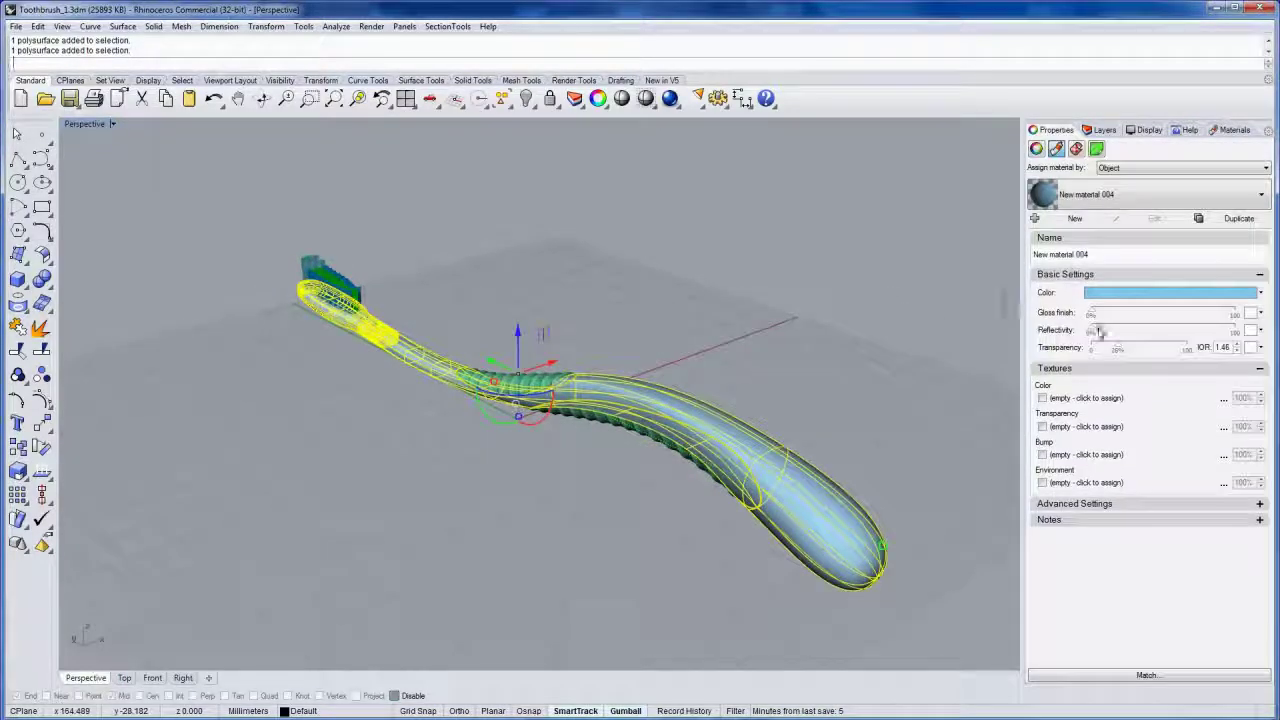
pyautogui.moveTo(1099, 331); pyautogui.dragTo(1104, 332)
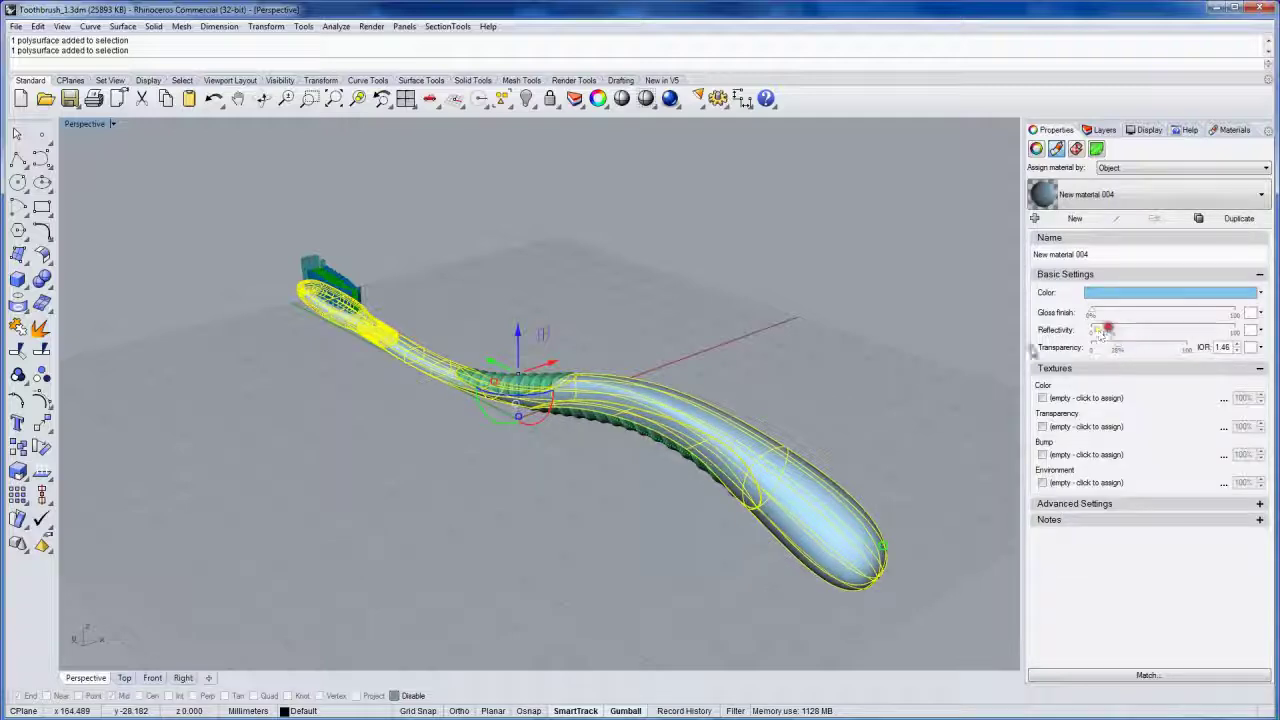
pyautogui.click(840, 365)
pyautogui.scroll(5, 777, 437)
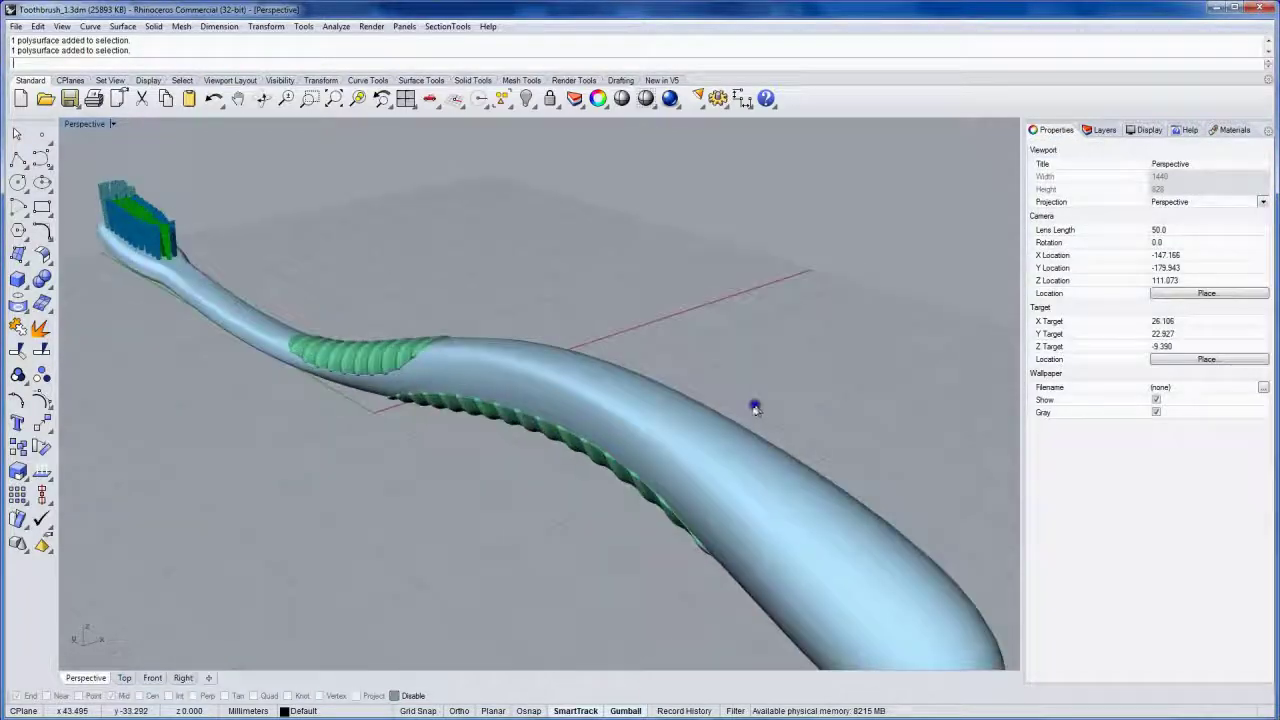
pyautogui.scroll(-3, 739, 373)
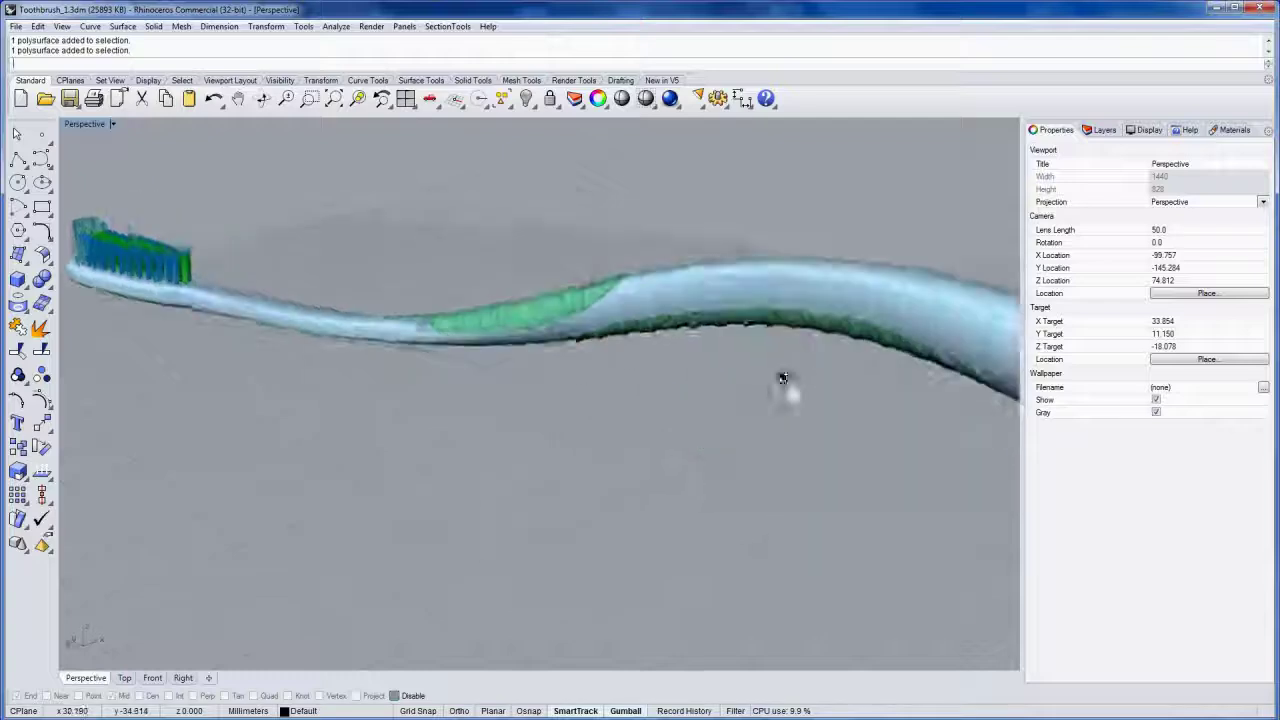
pyautogui.moveTo(722, 397)
pyautogui.mouseDown(button='right')
pyautogui.moveTo(694, 381)
pyautogui.moveTo(716, 387)
pyautogui.mouseUp(button='right')
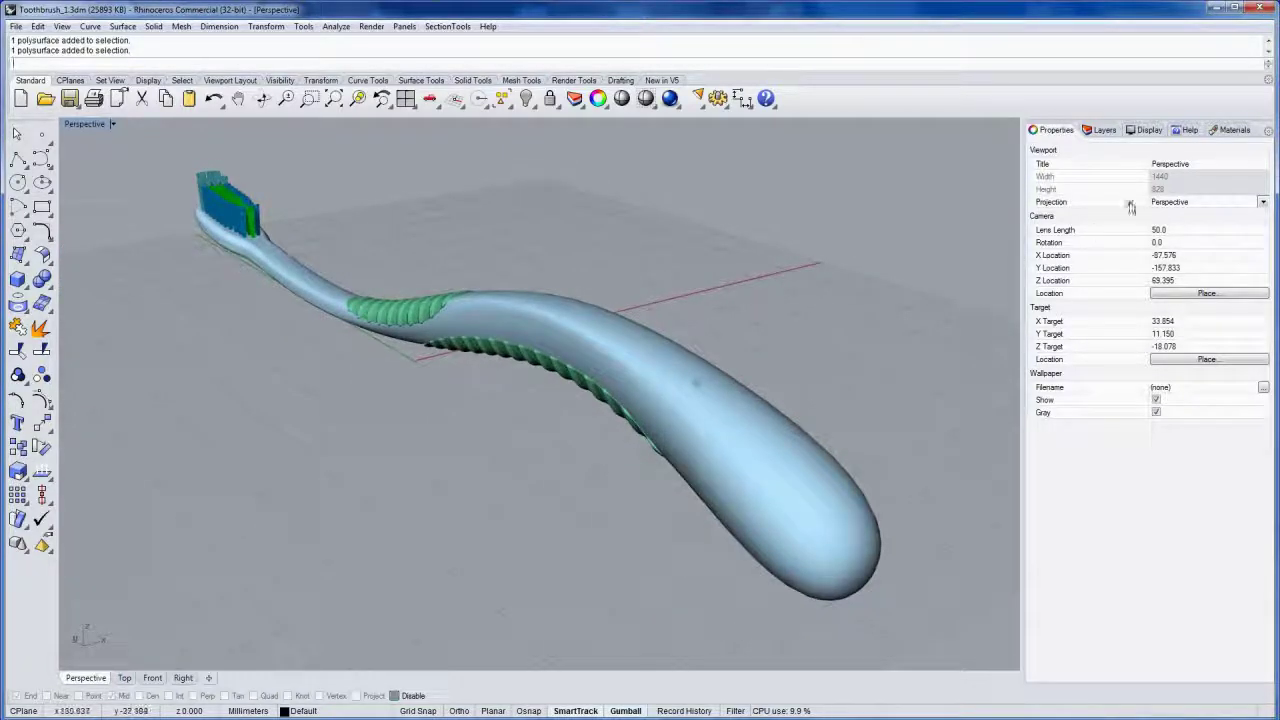
pyautogui.click(1235, 130)
pyautogui.rightClick(1231, 132)
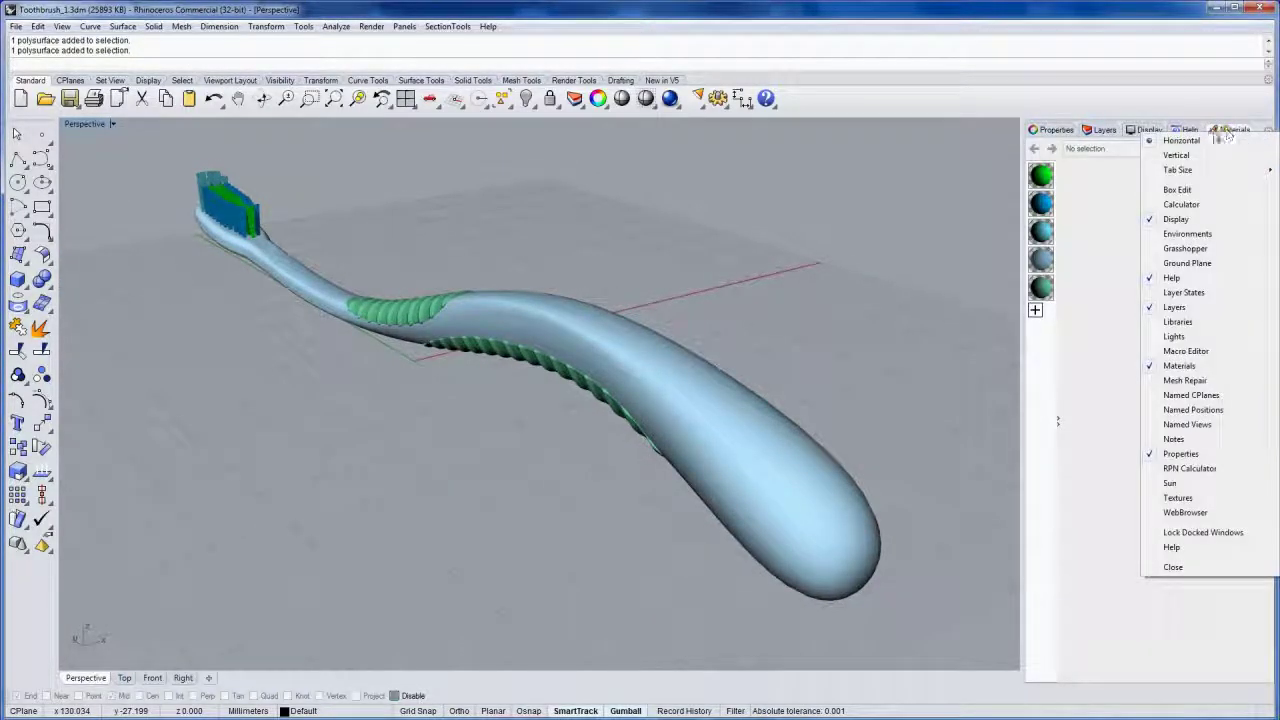
# Add the Environments panel and load Rhino Interior.renv from the Environments folder
pyautogui.click(1188, 234)
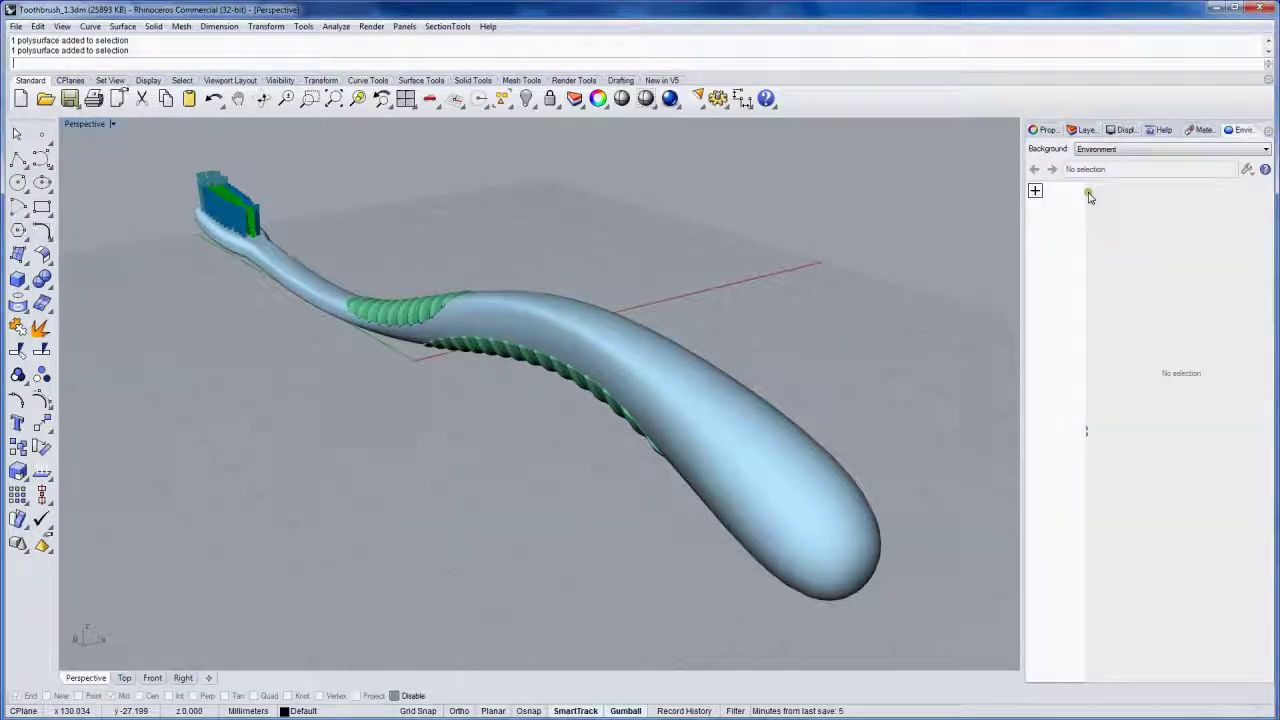
pyautogui.click(1036, 193)
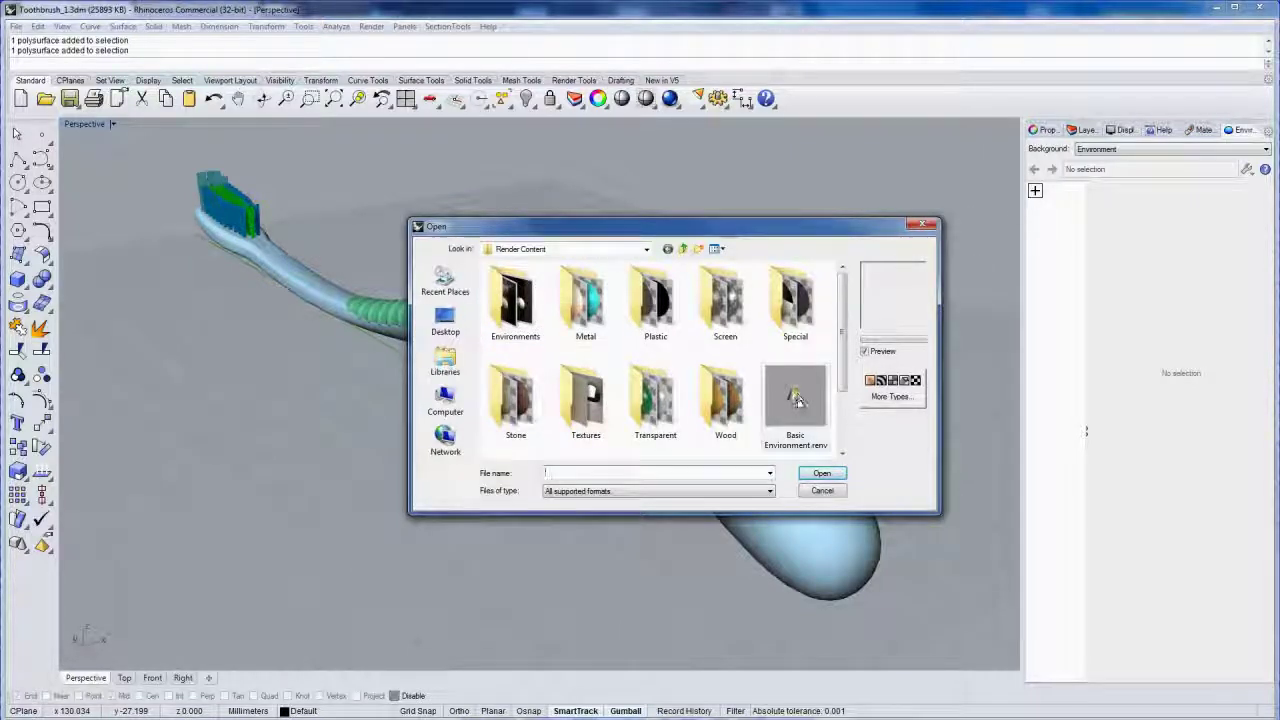
pyautogui.doubleClick(511, 302)
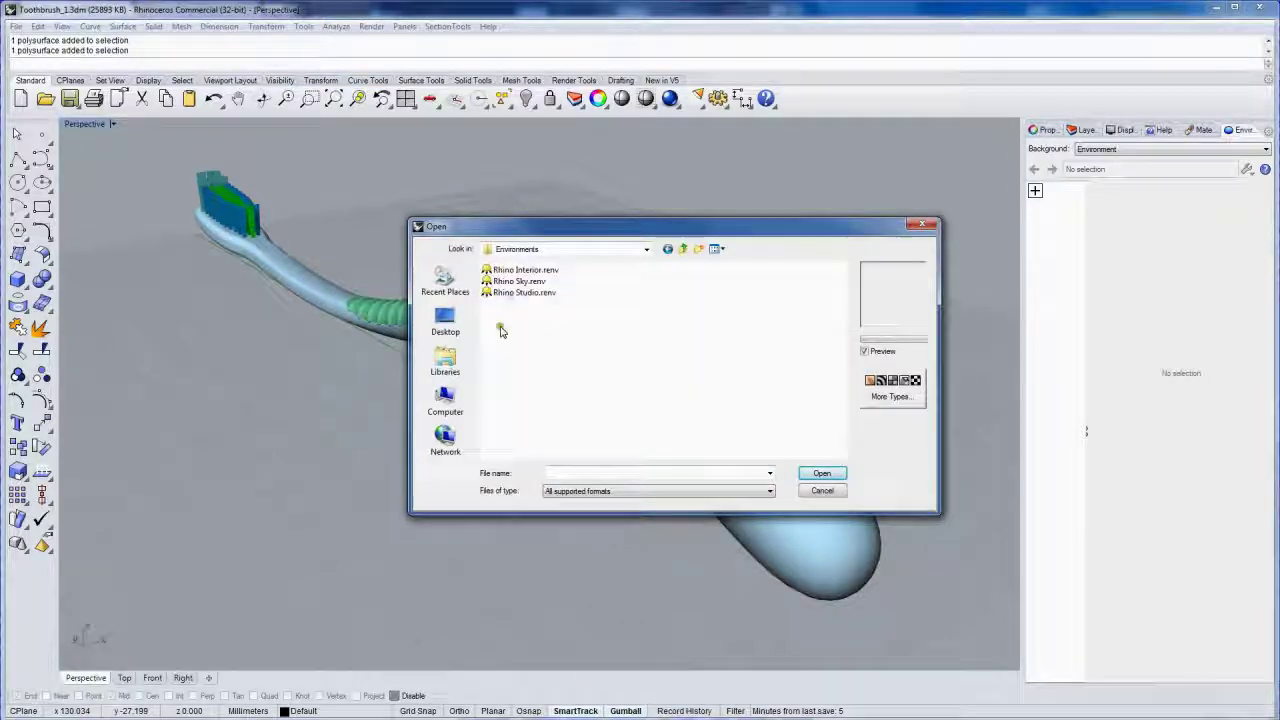
pyautogui.doubleClick(523, 272)
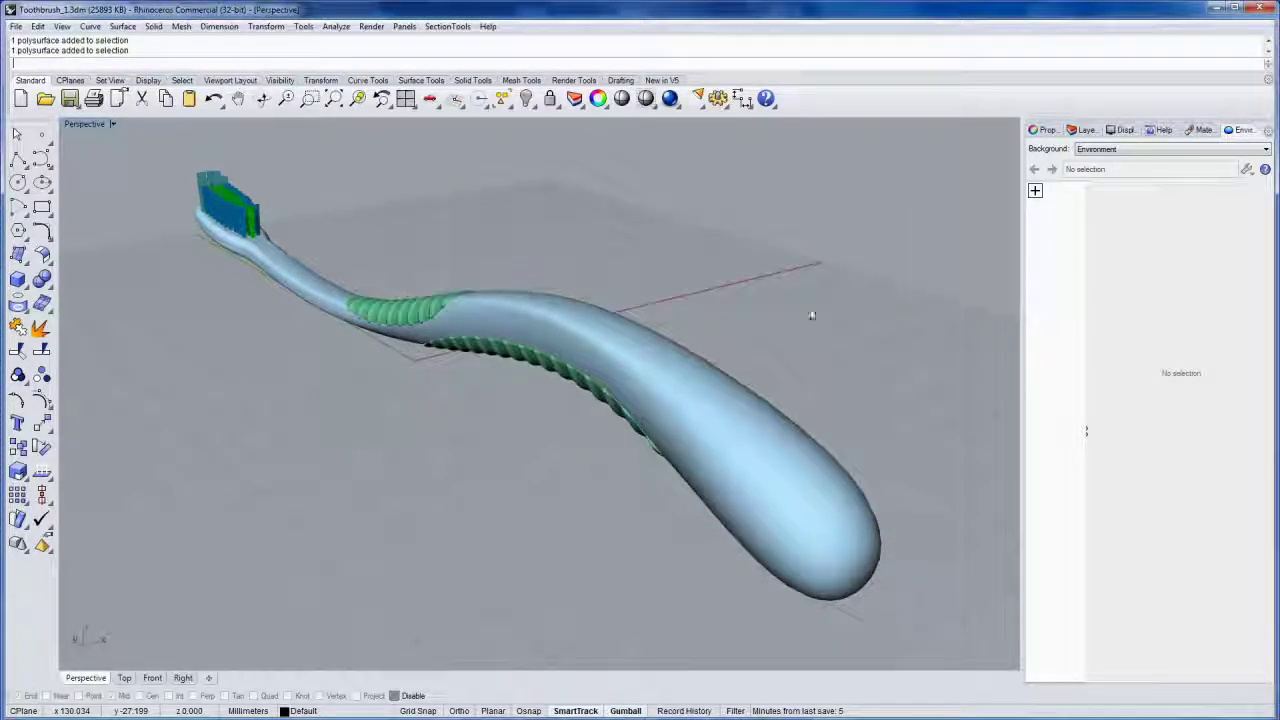